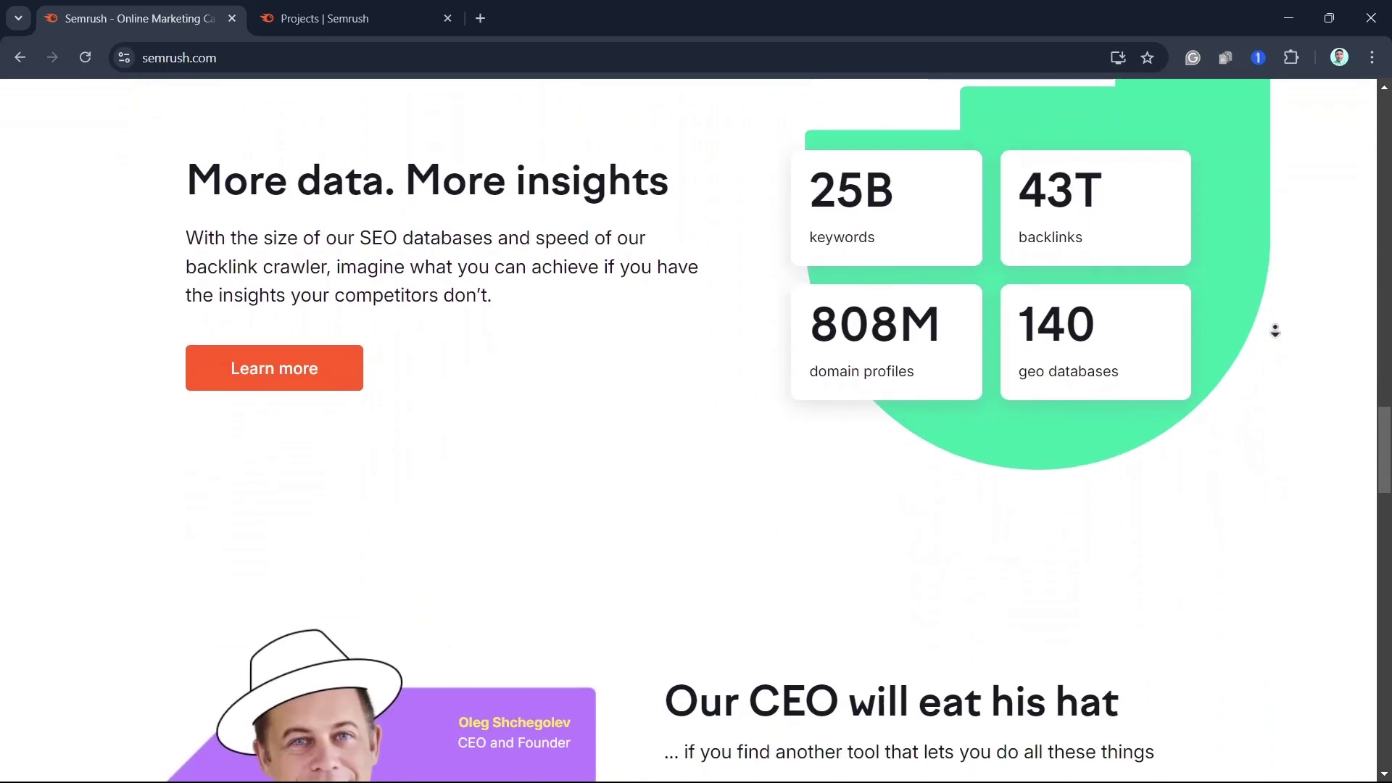
# Switch to the 'Projects | Semrush' tab and look over the empty projects page
pyautogui.click(1274, 323)
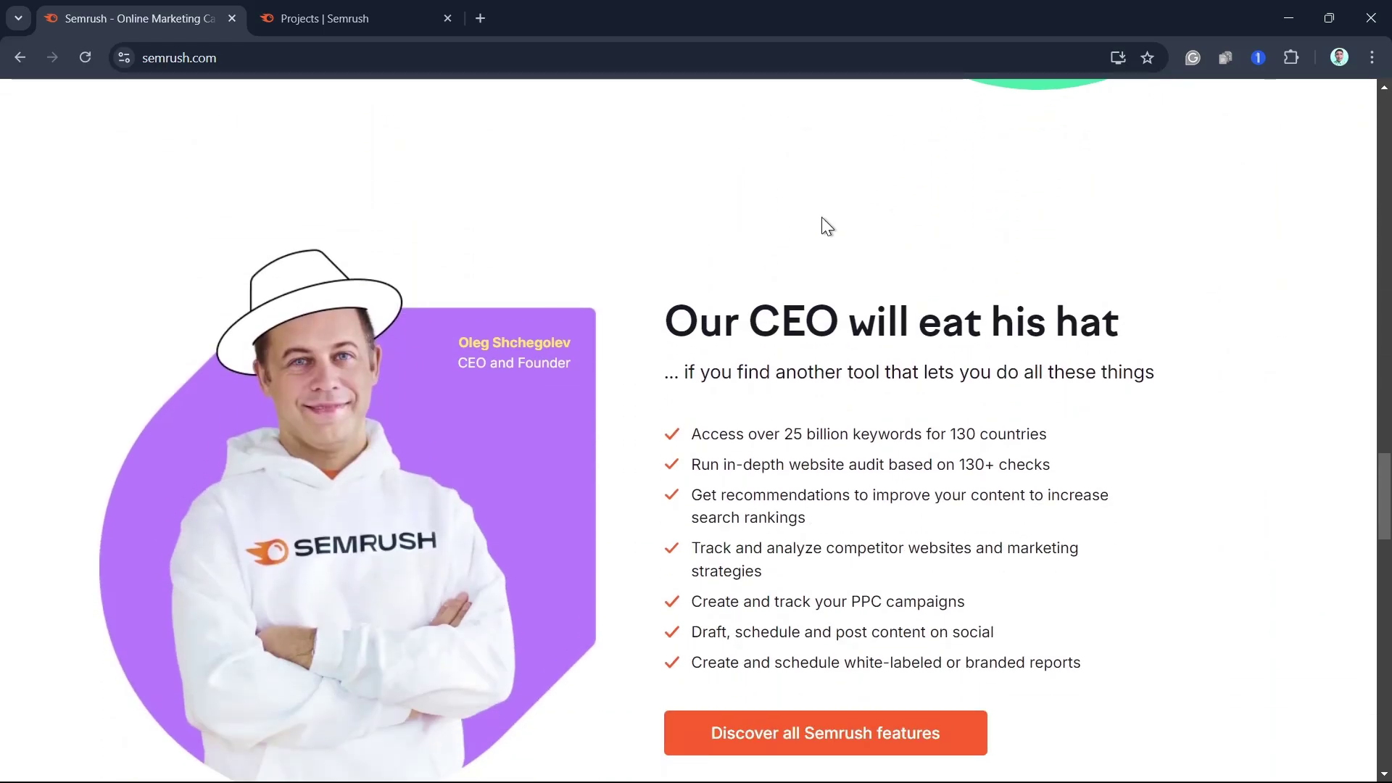
pyautogui.click(397, 9)
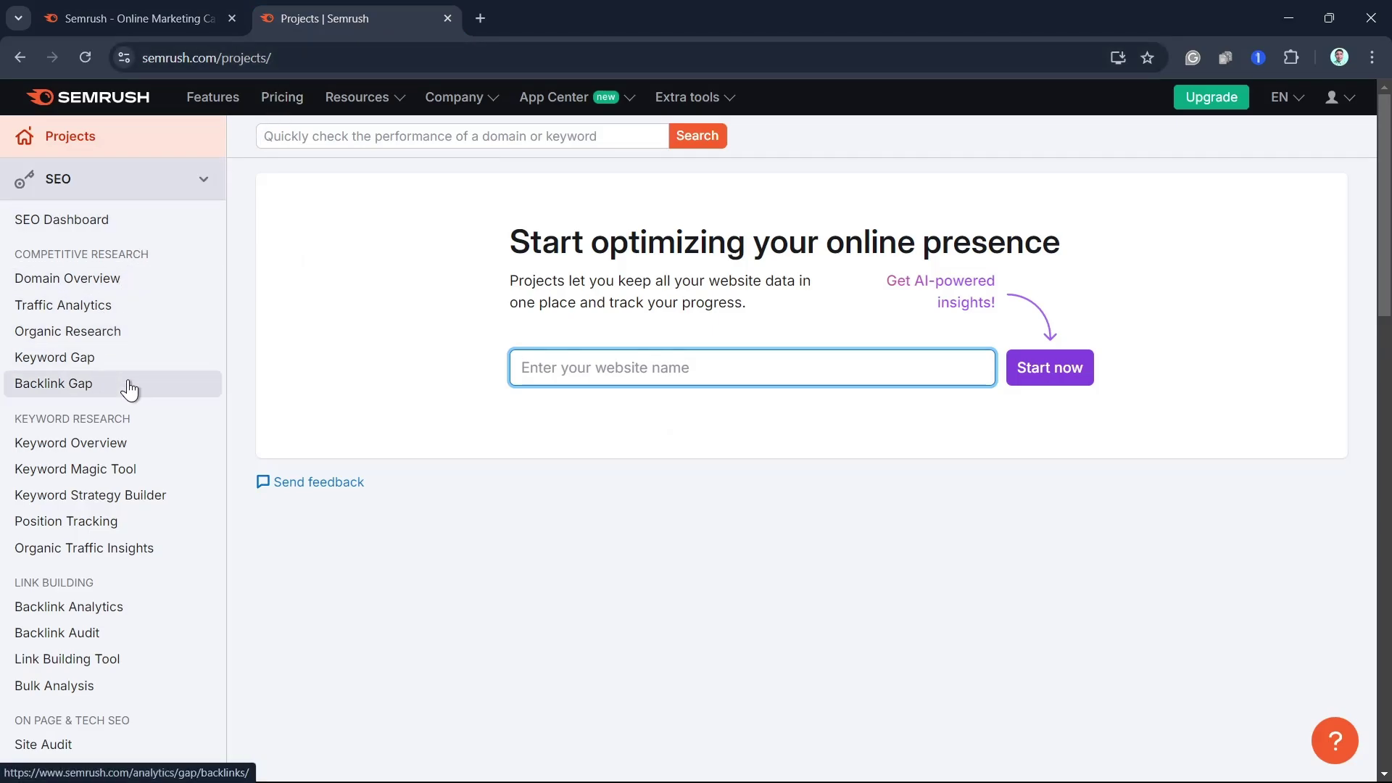
pyautogui.scroll(-1, 129, 573)
pyautogui.scroll(-4, 125, 564)
pyautogui.scroll(4, 124, 564)
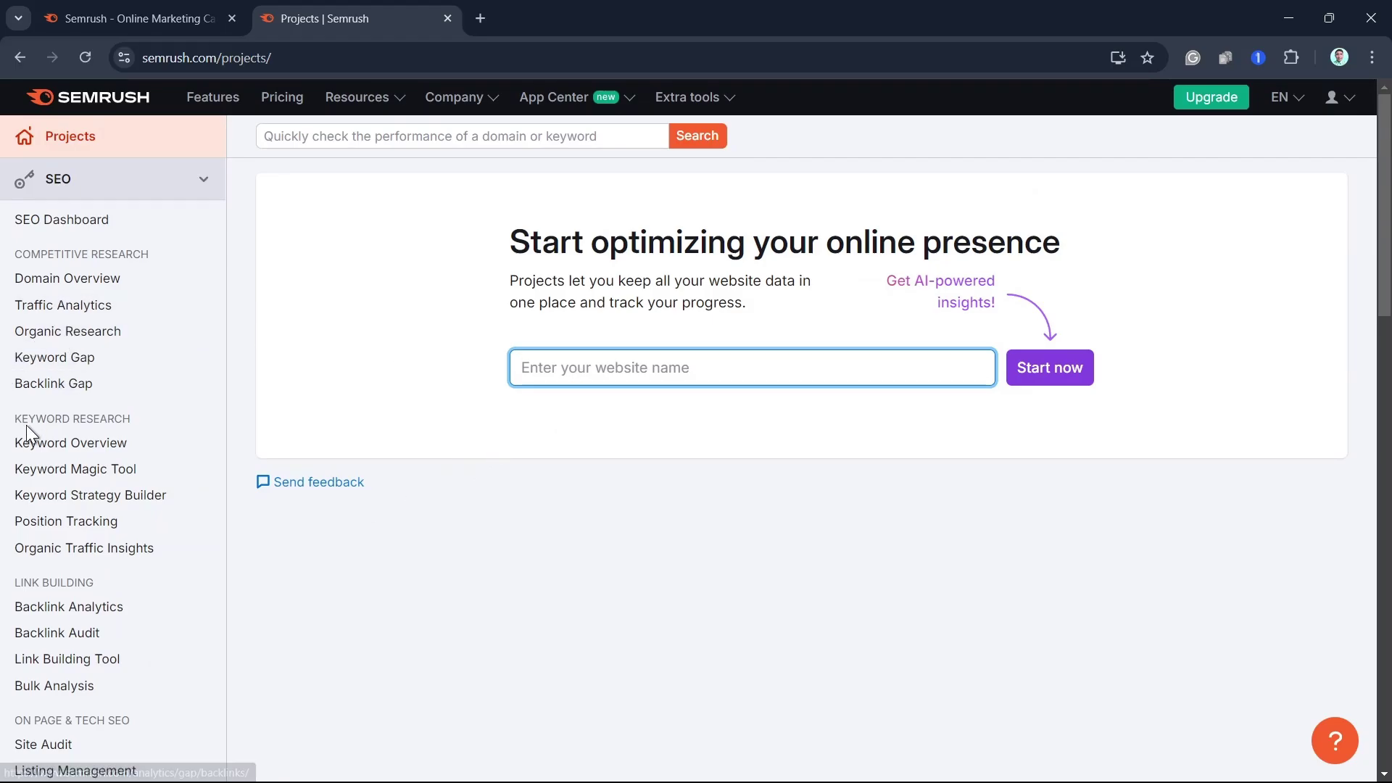
# Open Keyword Overview from the Keyword Research sidebar section, with an empty US search form
pyautogui.click(36, 444)
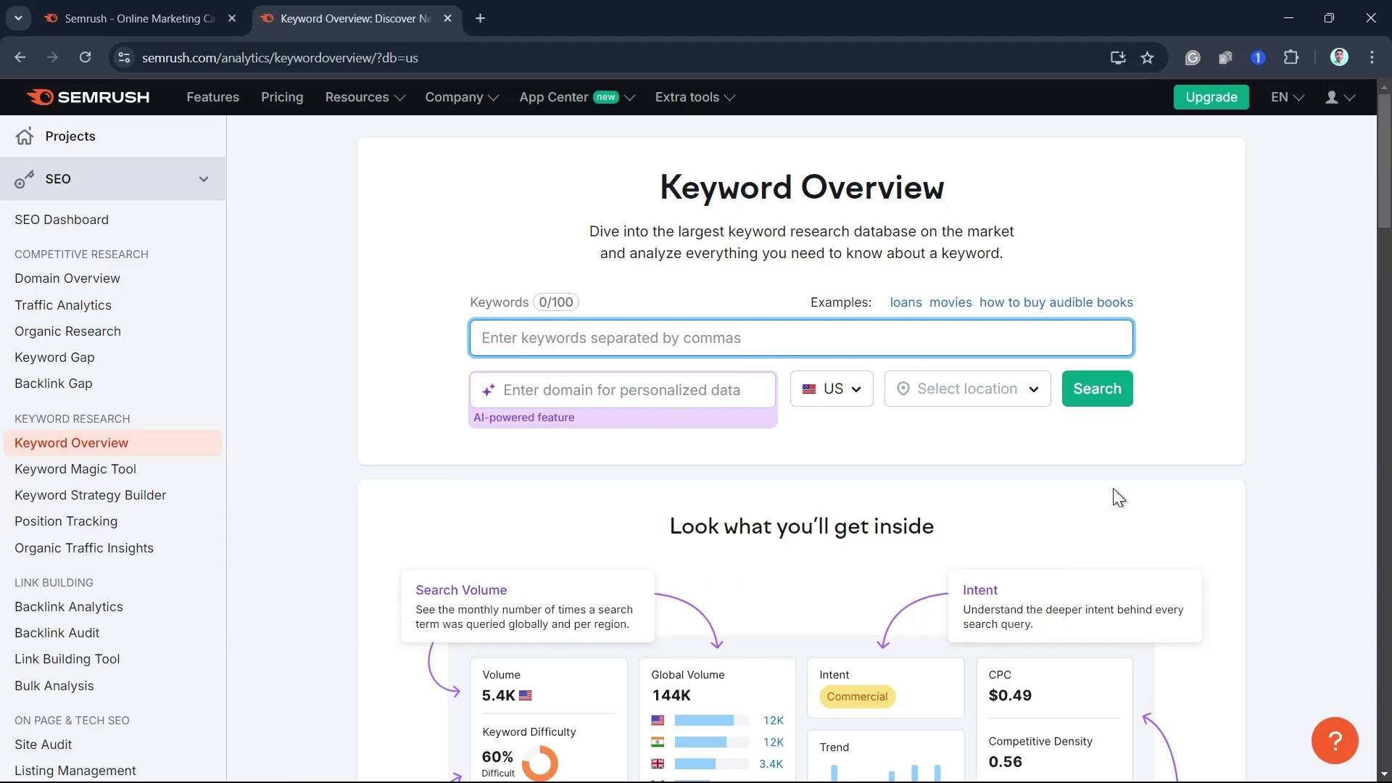
pyautogui.scroll(-8, 1114, 491)
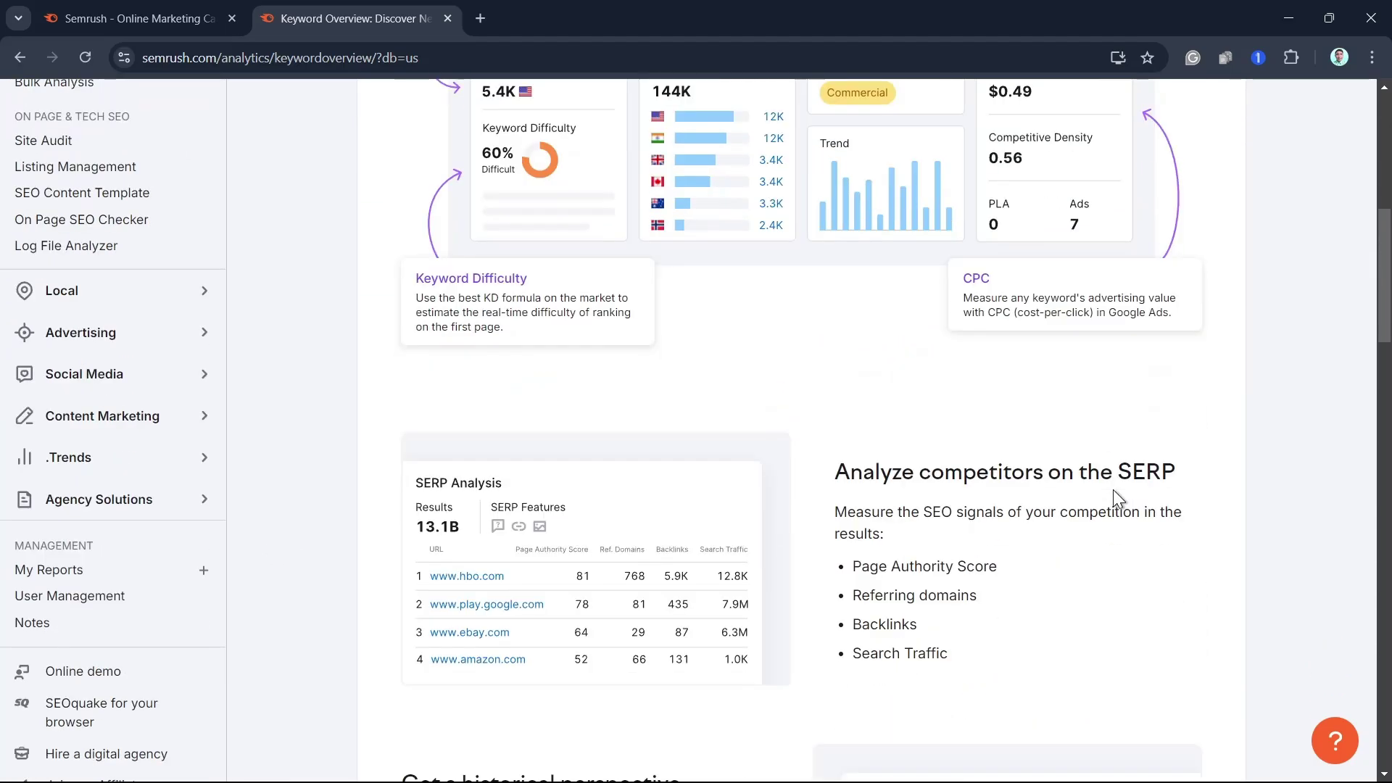
pyautogui.scroll(8, 1106, 541)
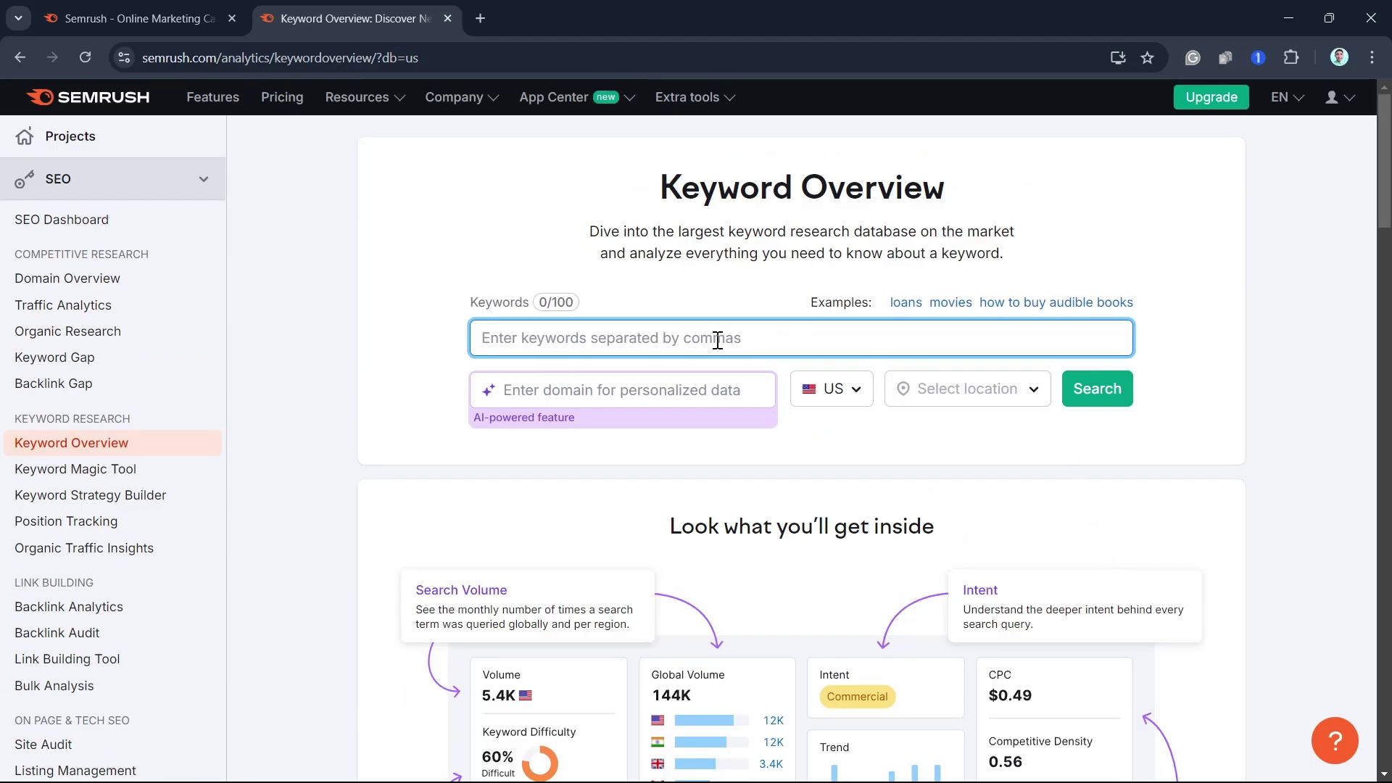
# Search 'basketball', then view its 3,427,843 US keywords in Keyword Magic Tool
pyautogui.write('basket')
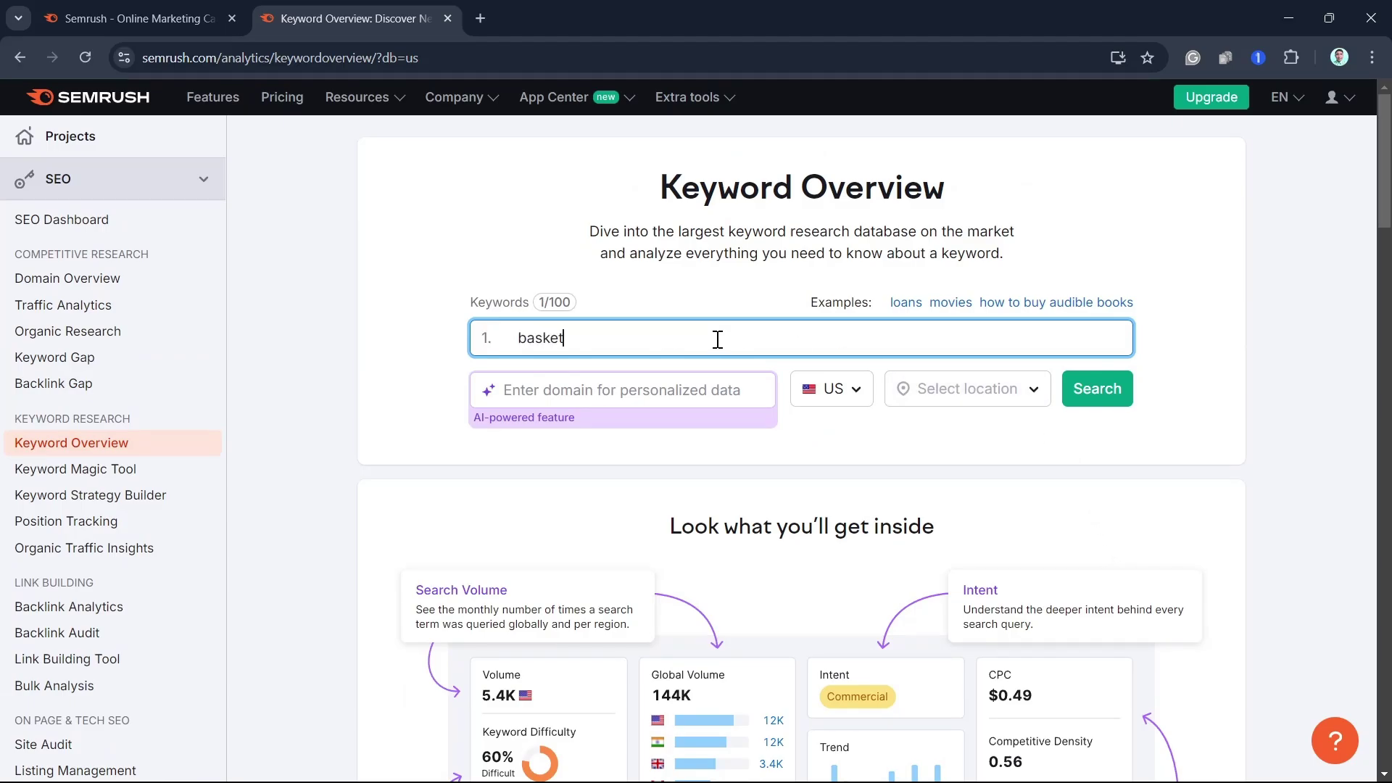
pyautogui.write('ball')
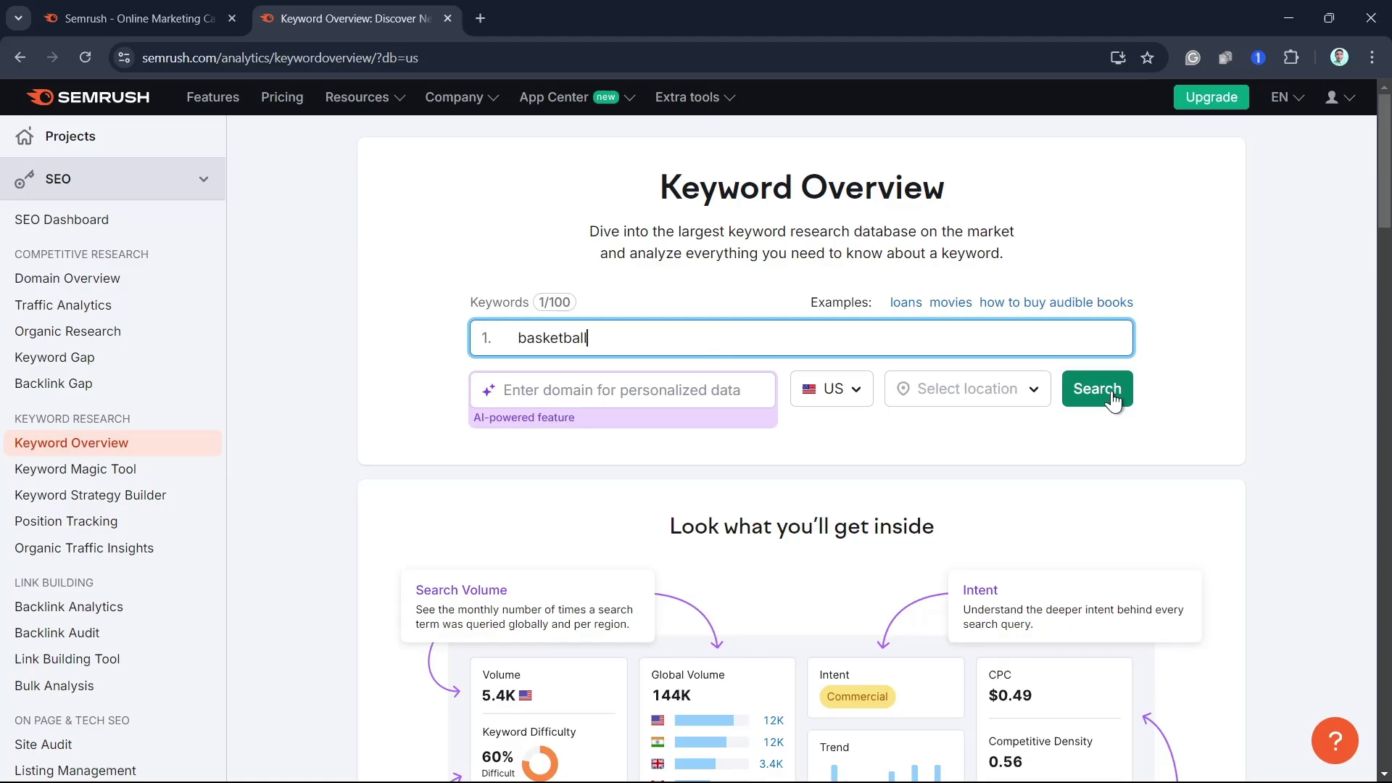
pyautogui.click(1110, 392)
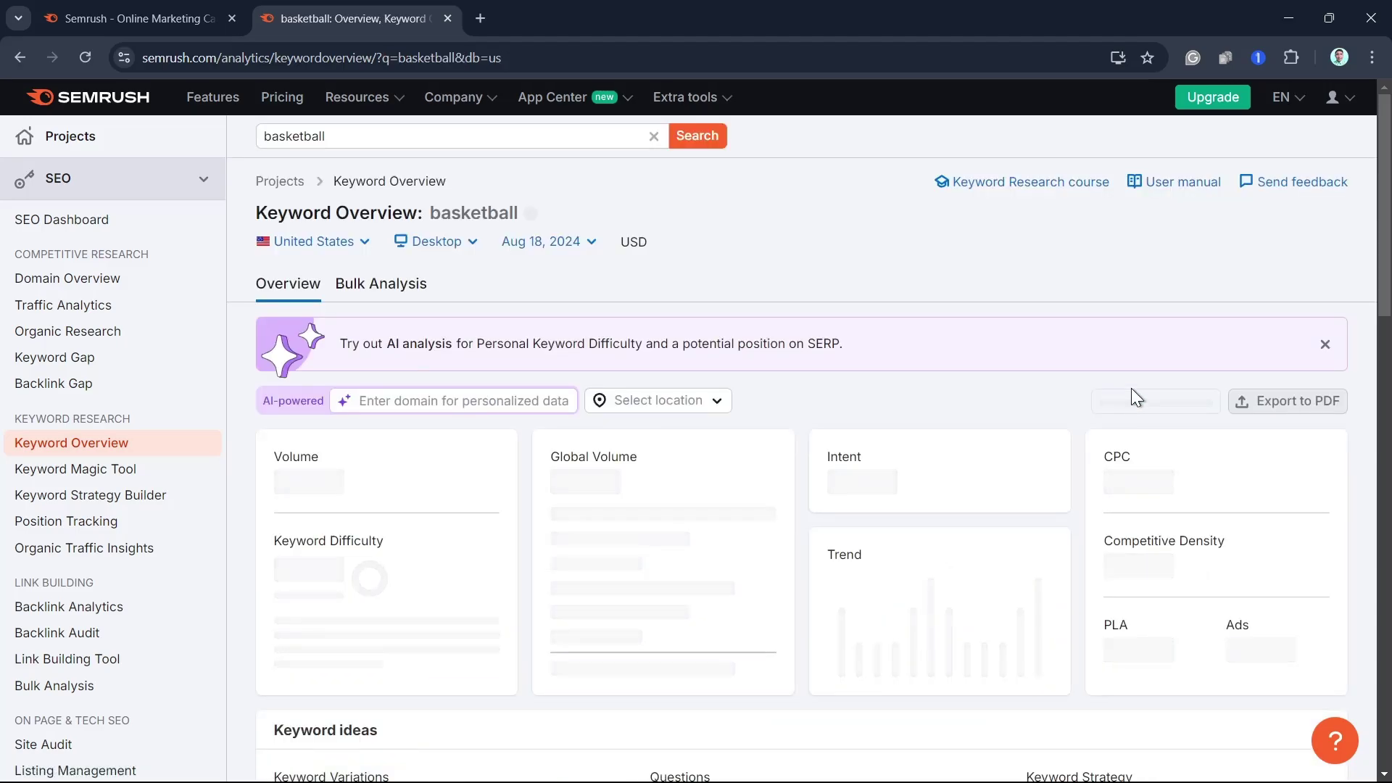
pyautogui.click(139, 476)
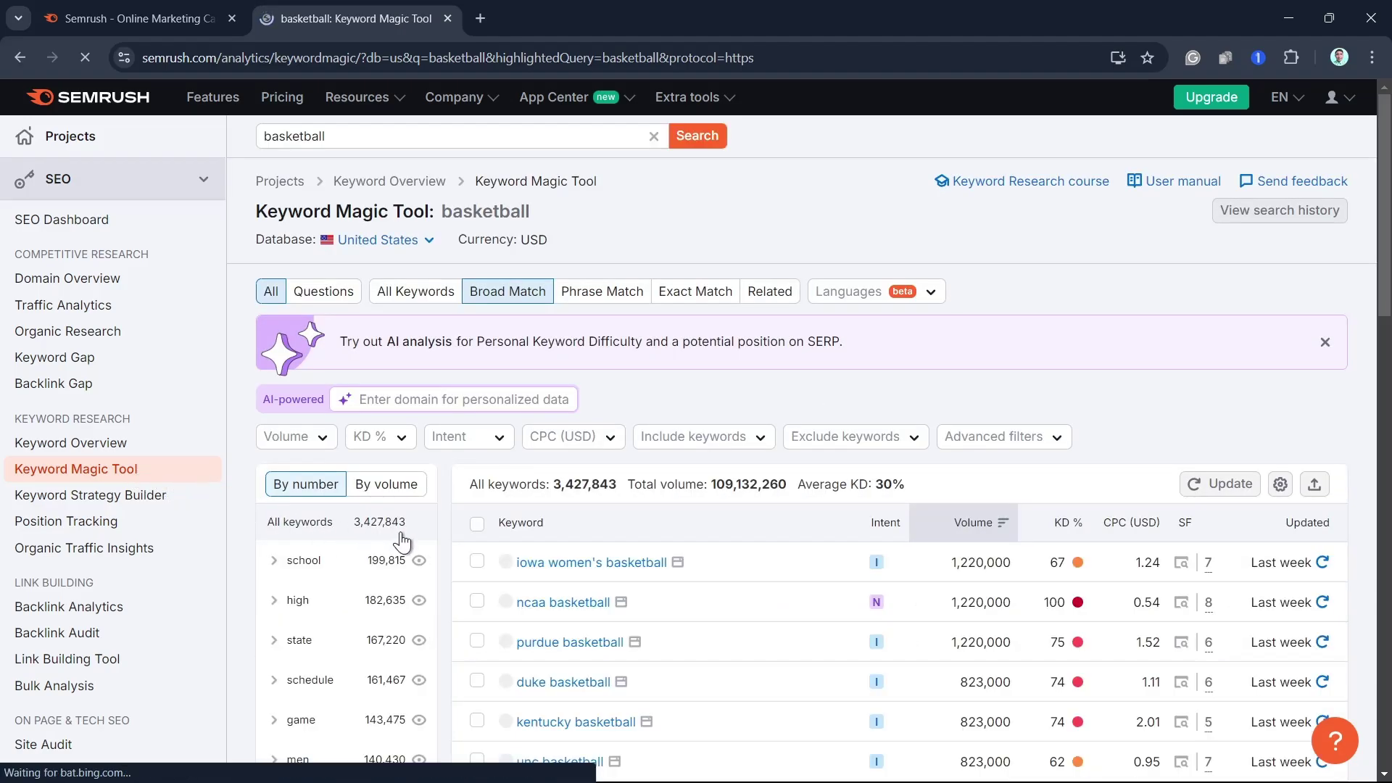
pyautogui.scroll(-4, 884, 601)
pyautogui.scroll(4, 888, 597)
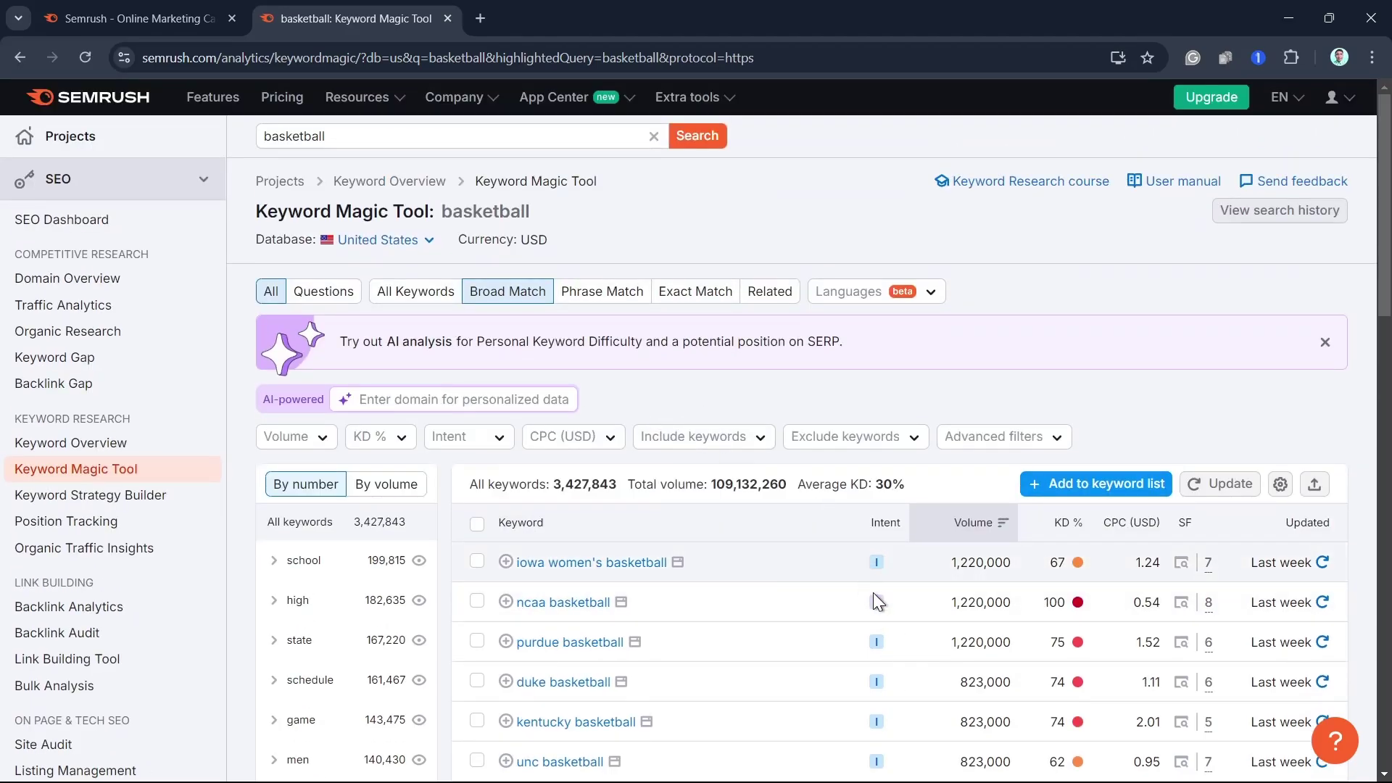
pyautogui.scroll(-4, 894, 638)
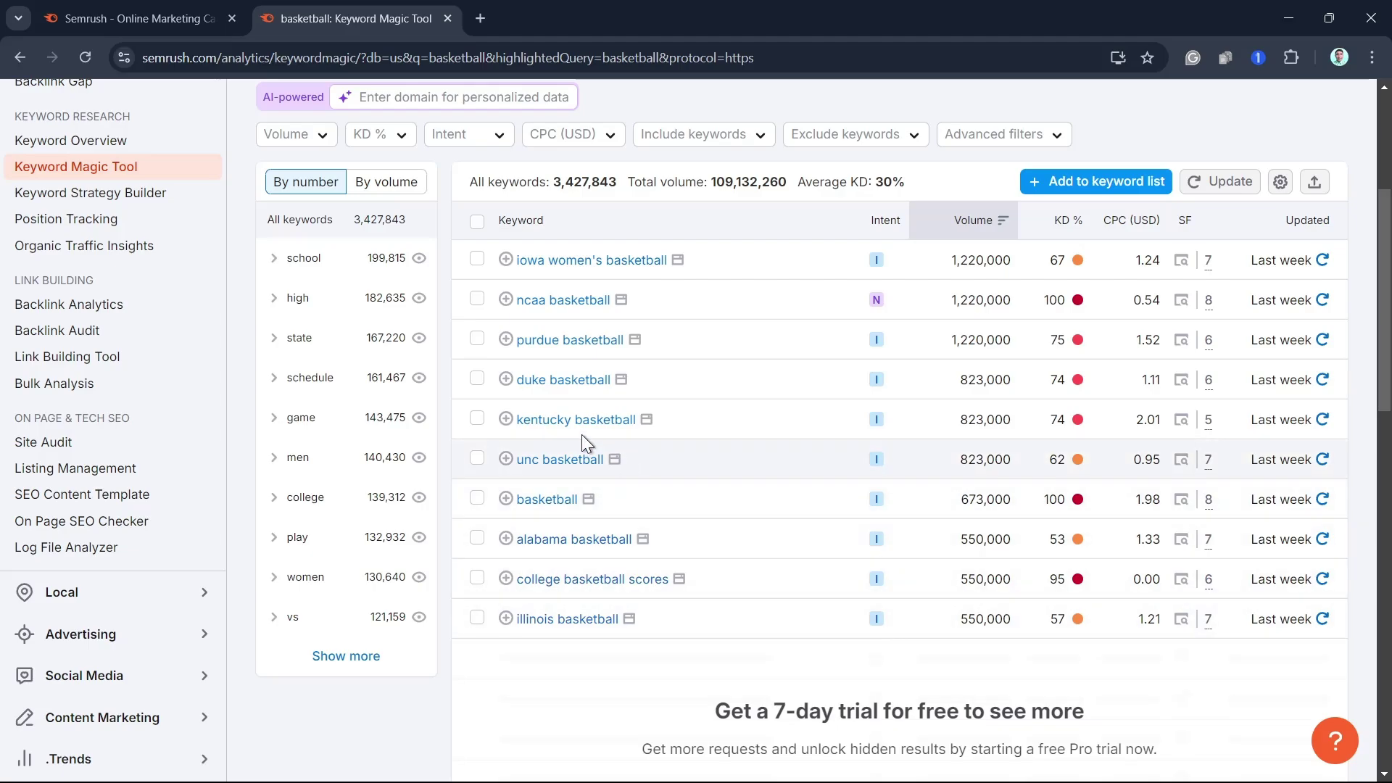
# Review the Keyword Overview for the plain 'basketball' keyword, then go to SEO Content Template
pyautogui.click(552, 501)
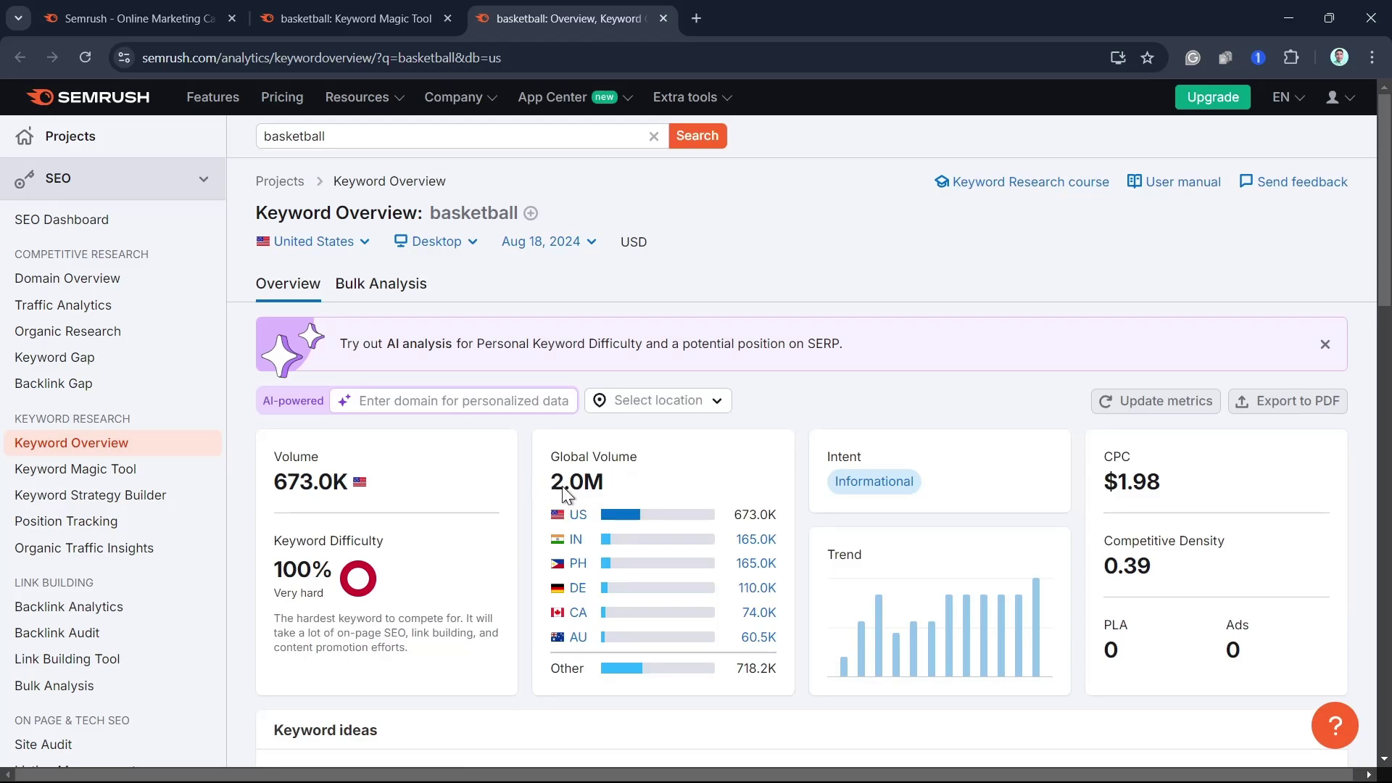
pyautogui.scroll(-4, 941, 520)
pyautogui.scroll(-10, 941, 519)
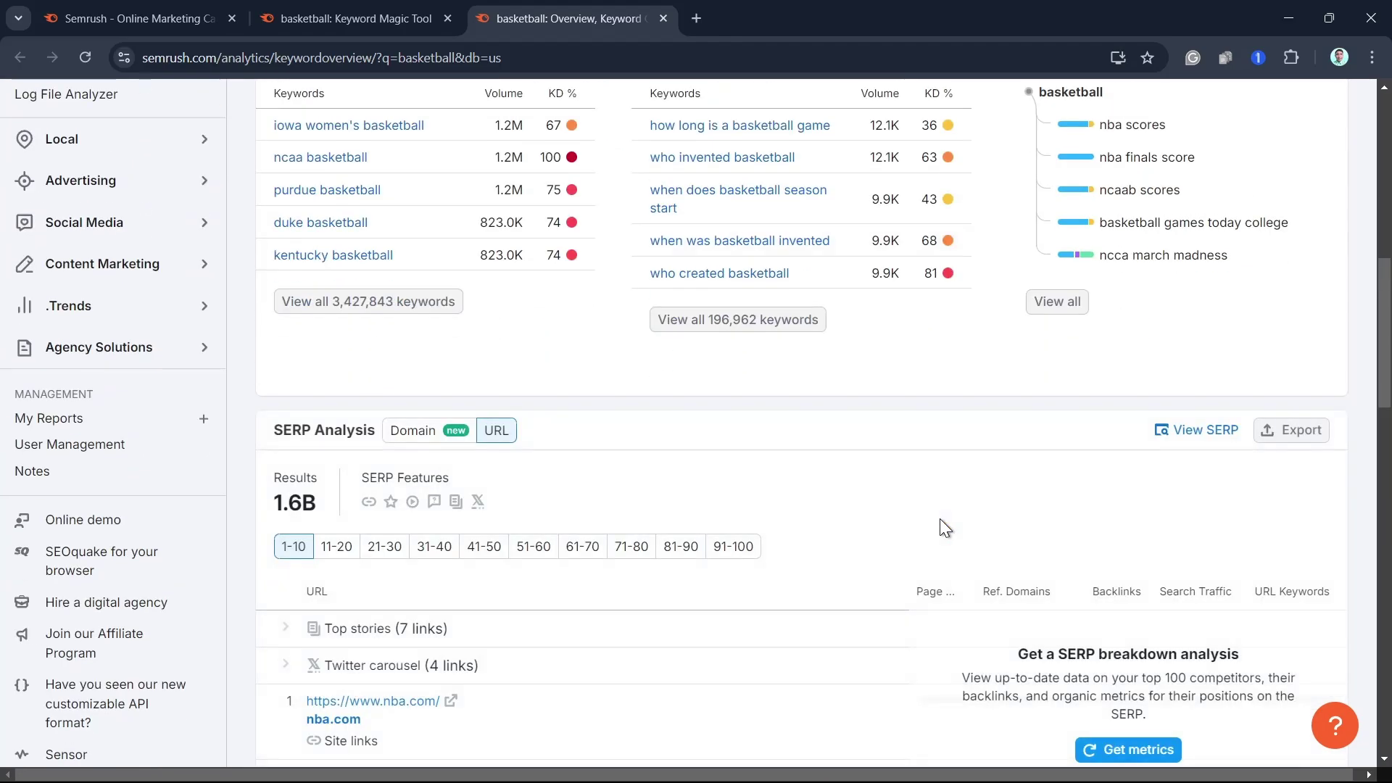
pyautogui.scroll(-4, 940, 519)
pyautogui.scroll(-2, 939, 519)
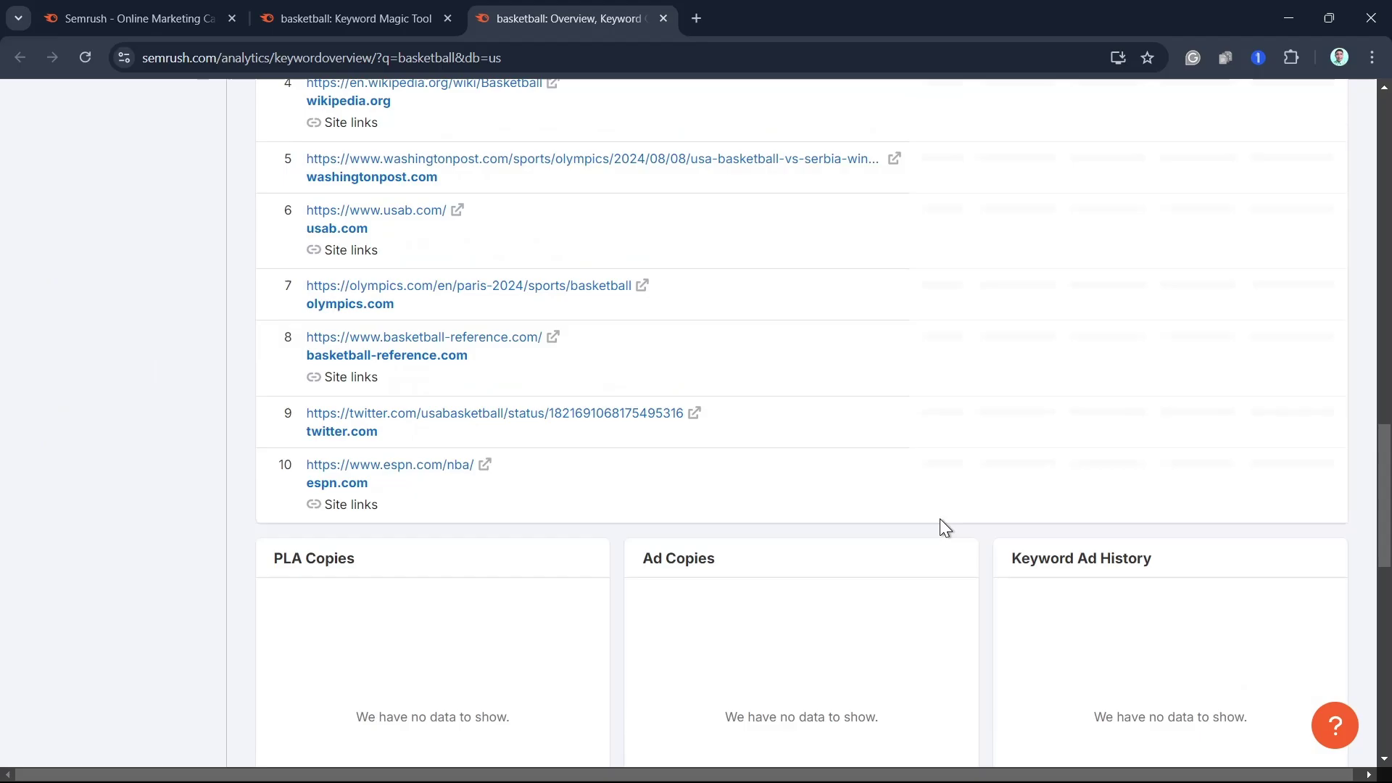
pyautogui.scroll(18, 940, 519)
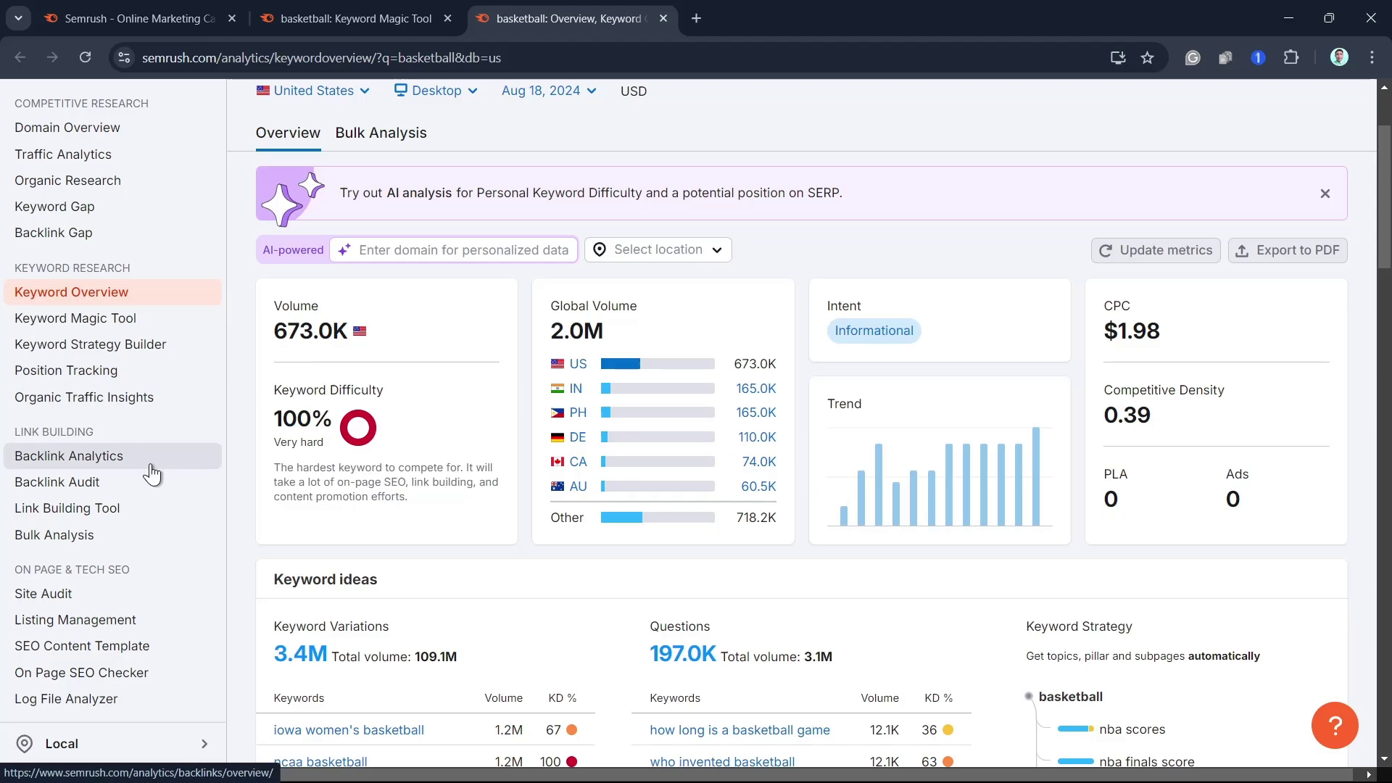
pyautogui.scroll(-4, 152, 474)
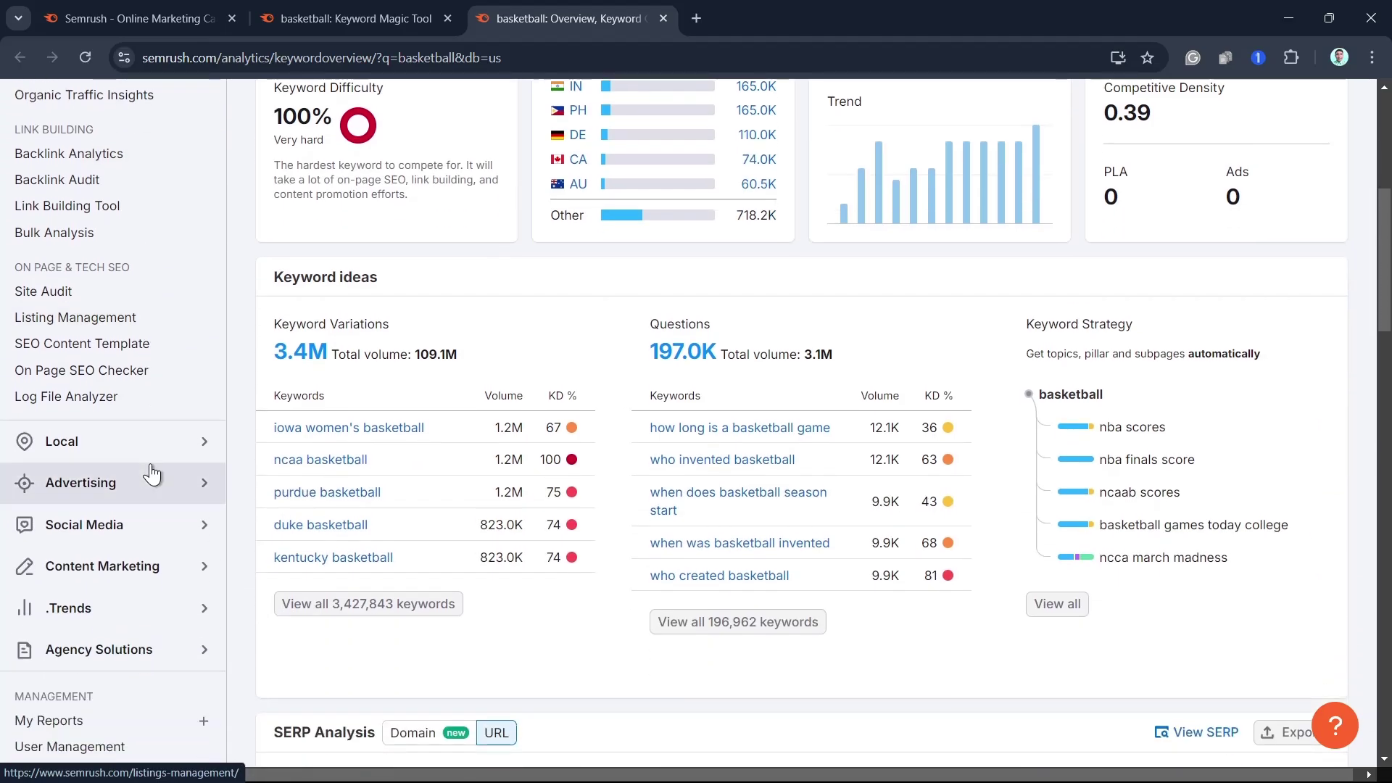
pyautogui.click(134, 347)
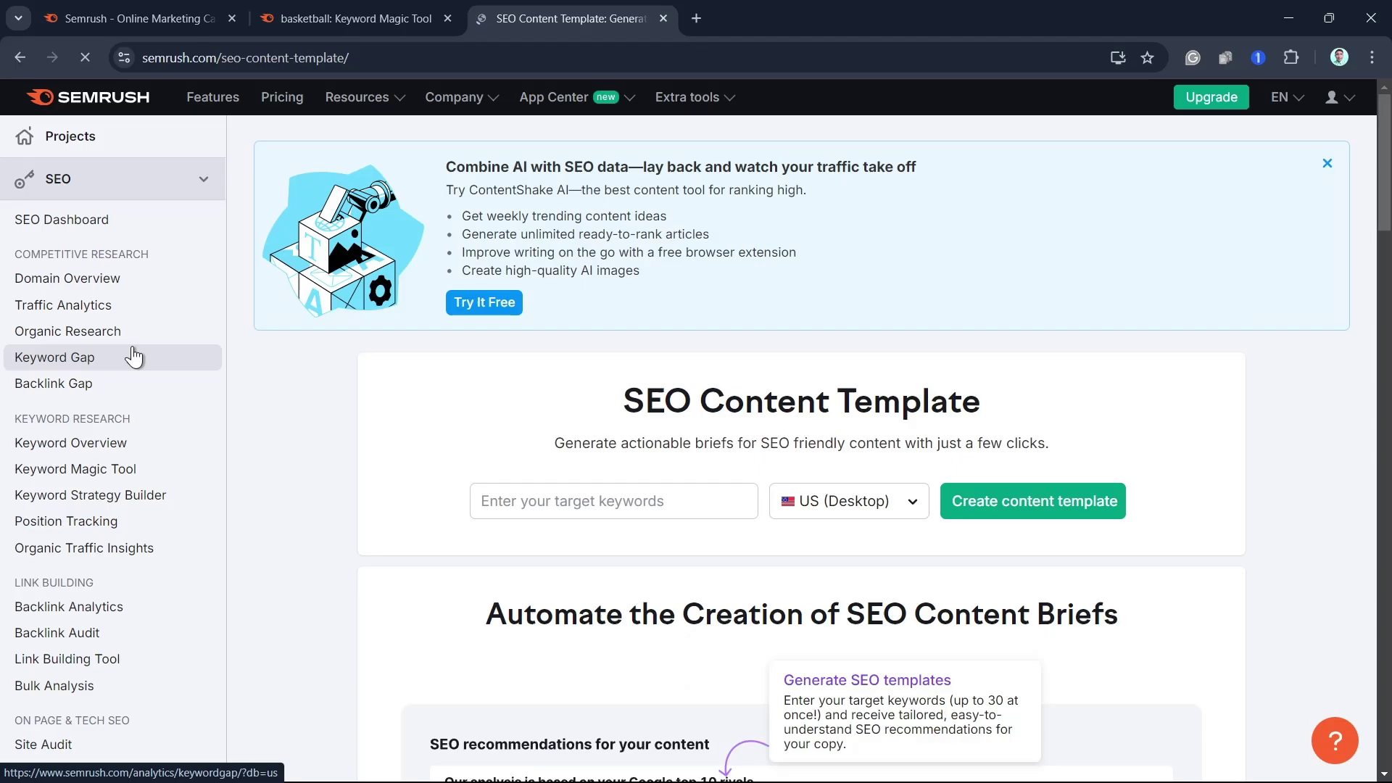
# Enter men's basketball as the target keyword, keeping US (Desktop) selected
pyautogui.scroll(-6, 398, 534)
pyautogui.scroll(4, 432, 535)
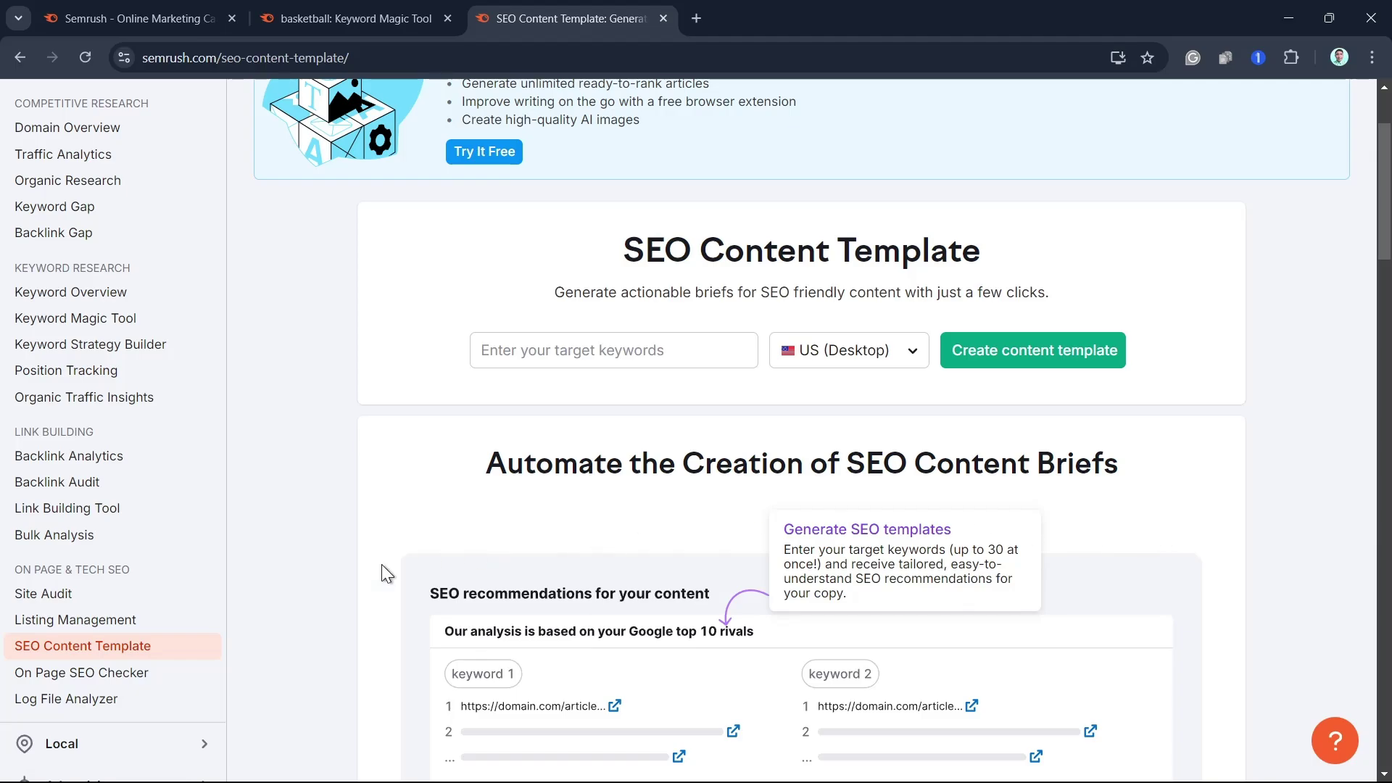
pyautogui.scroll(-7, 759, 480)
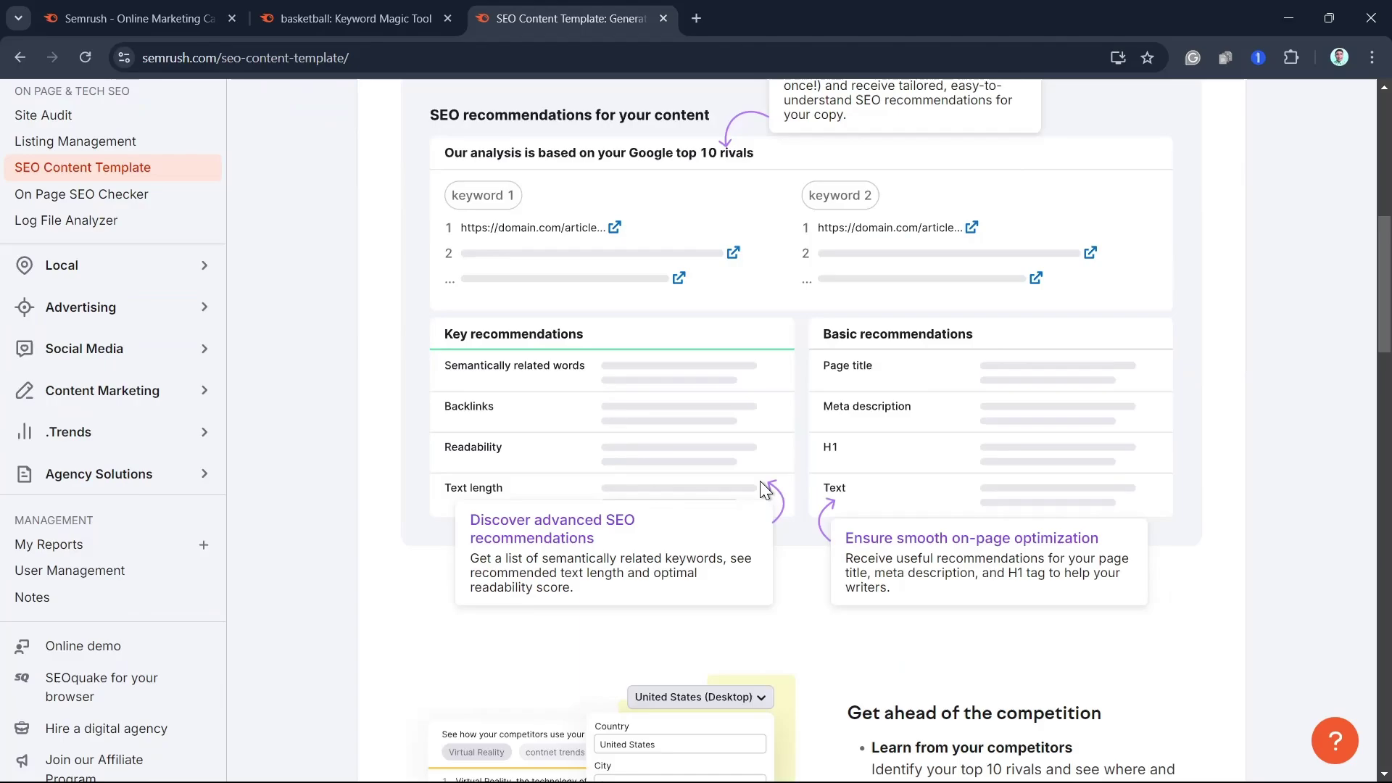
pyautogui.scroll(7, 760, 482)
pyautogui.click(601, 348)
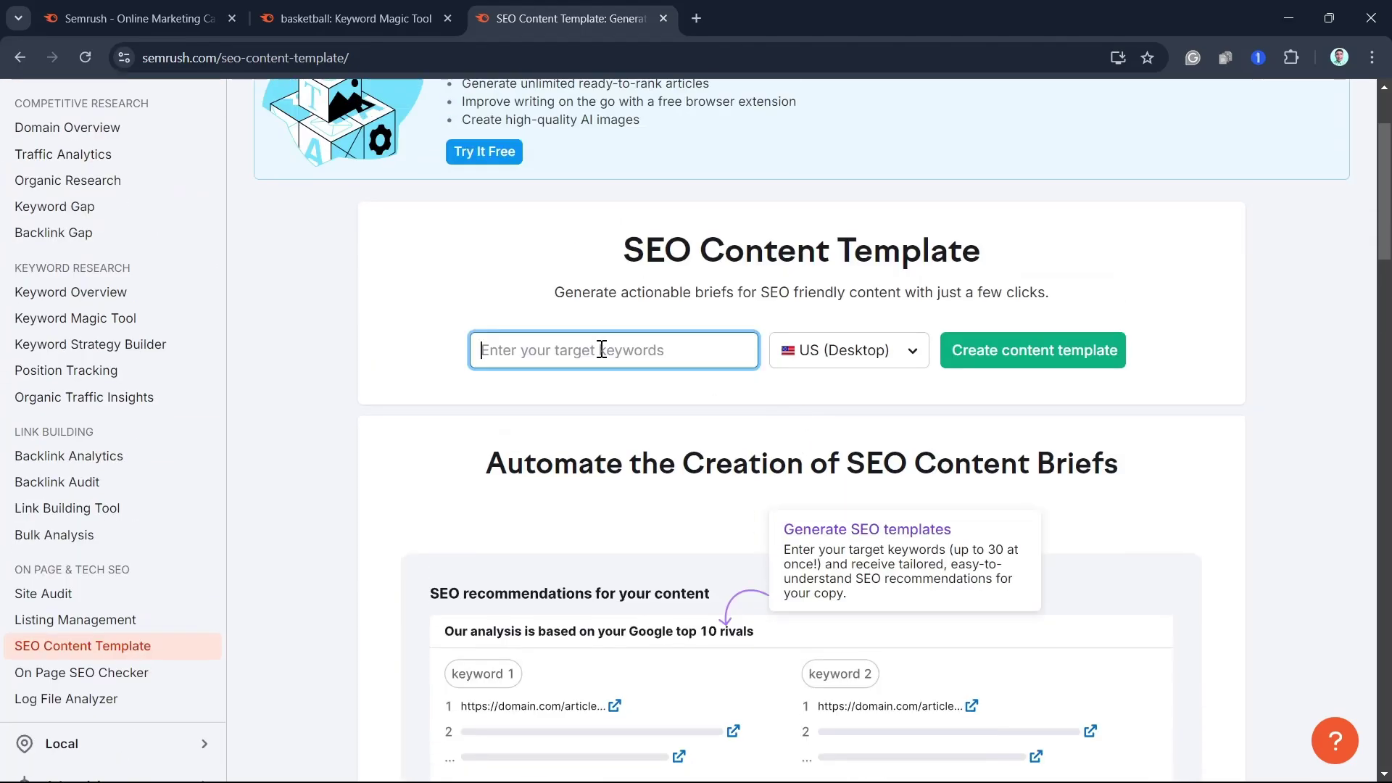
pyautogui.write('basketball')
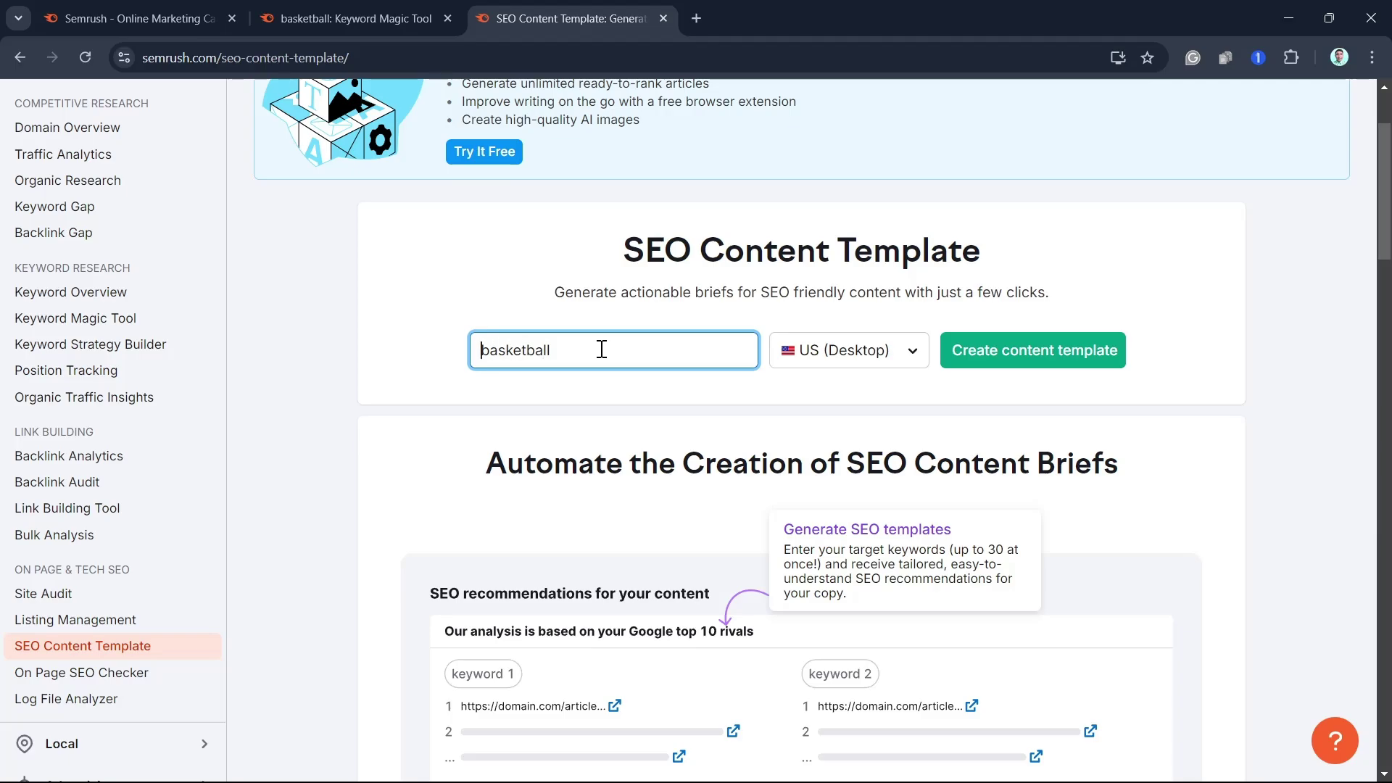
pyautogui.write("men's")
# Create the men's basketball template and review rivals, backlink domains, readability 50 and 237-word length
pyautogui.click(1125, 354)
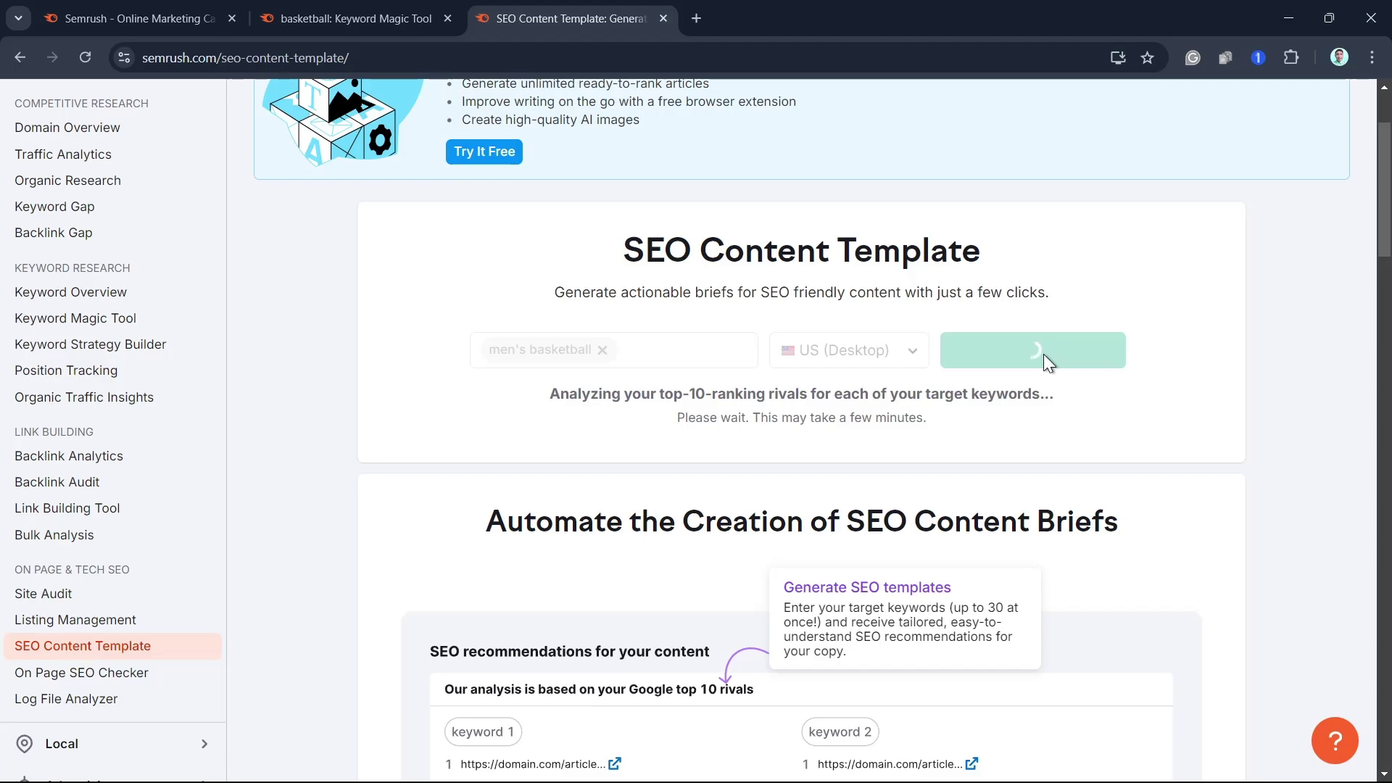
pyautogui.scroll(-10, 1047, 376)
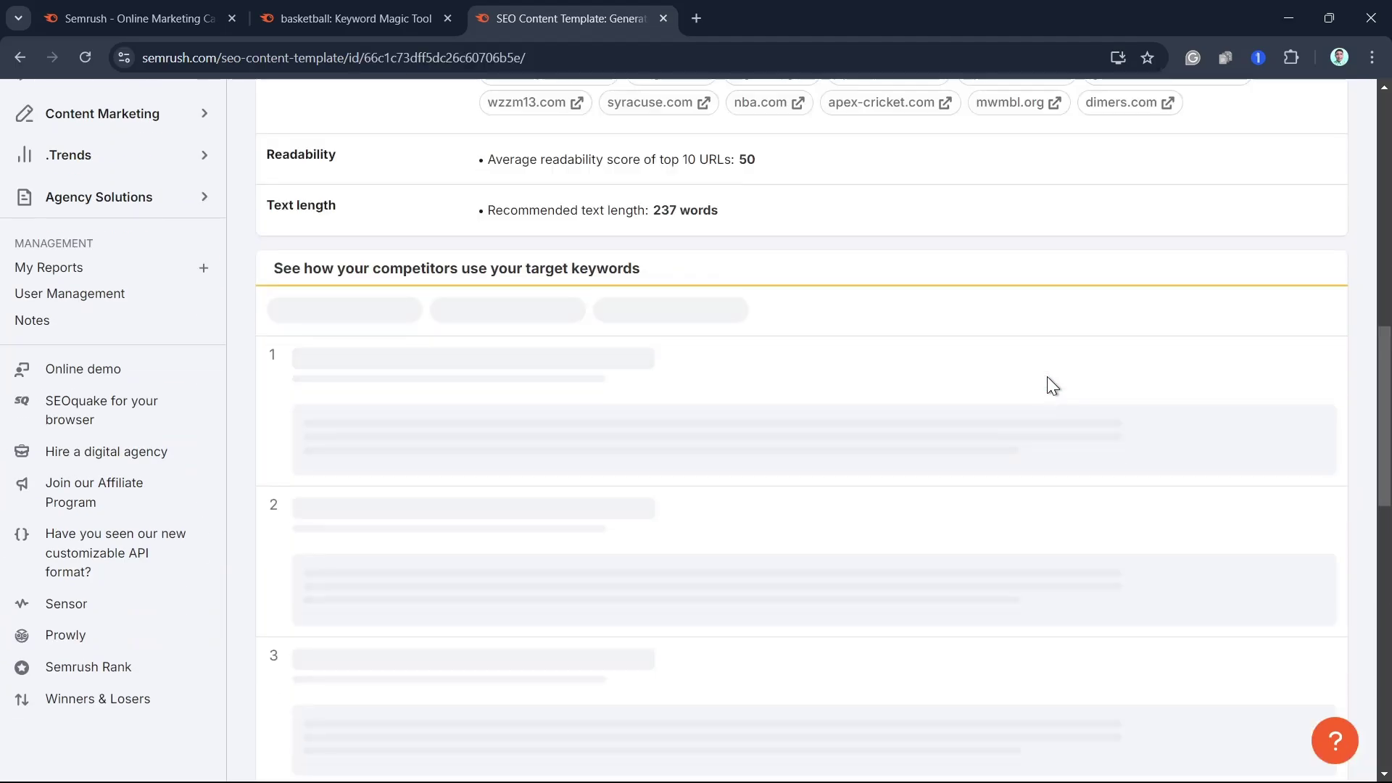
pyautogui.scroll(8, 1047, 377)
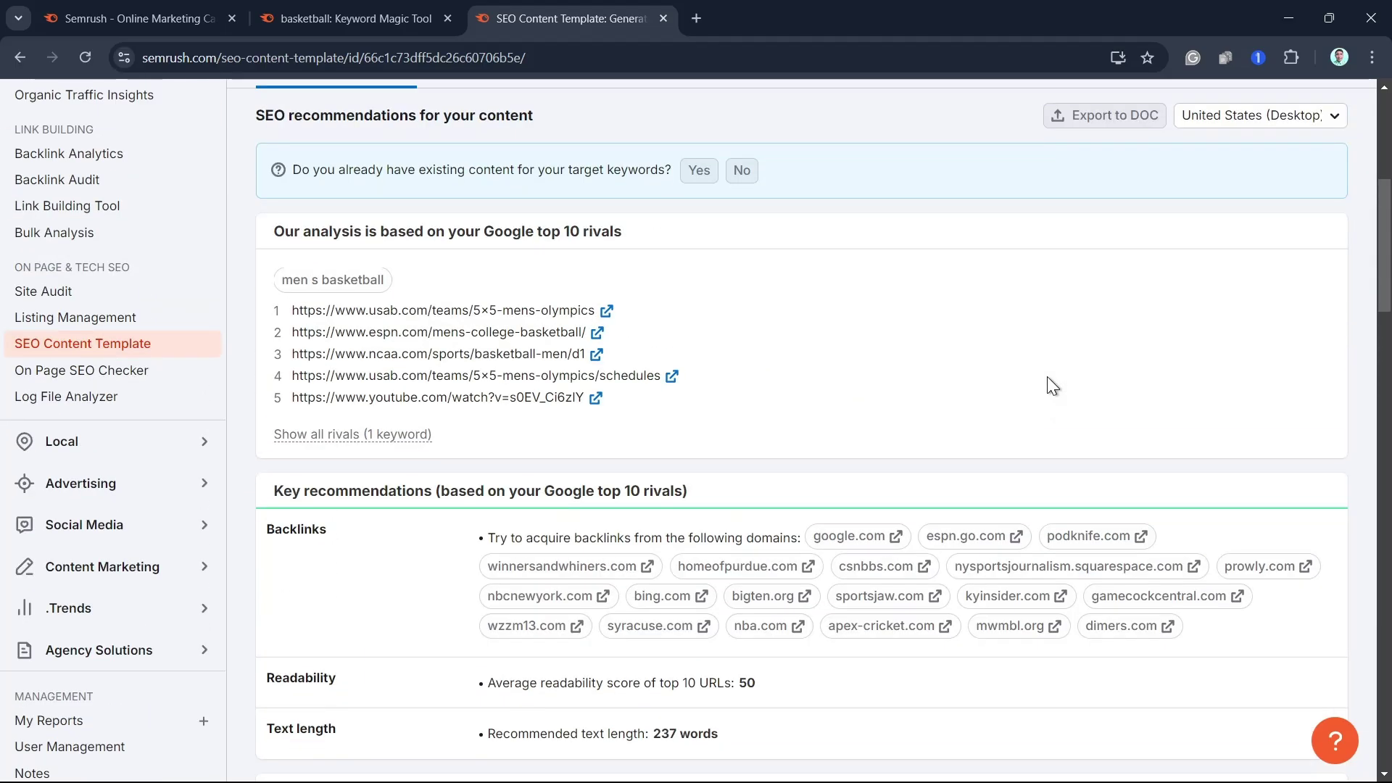
pyautogui.scroll(-17, 1046, 376)
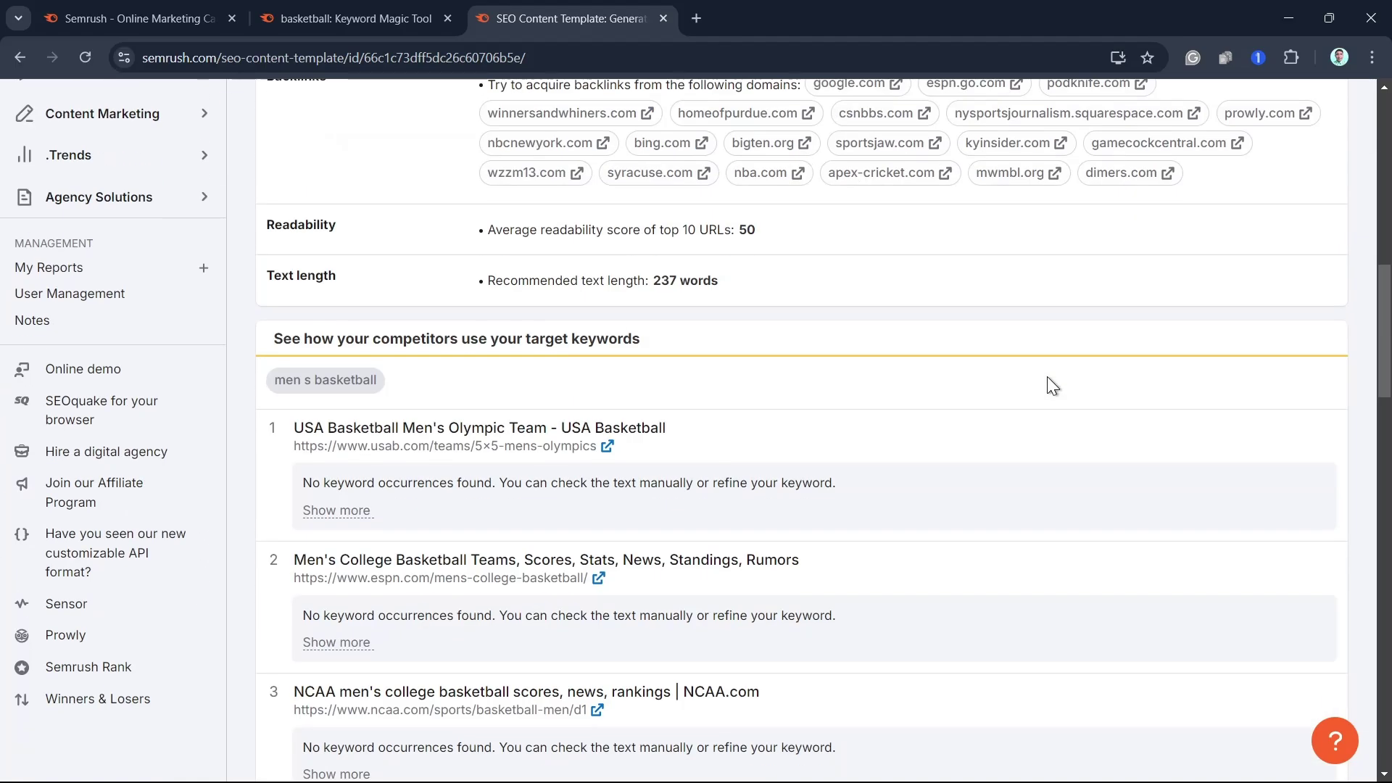
pyautogui.scroll(10, 1047, 376)
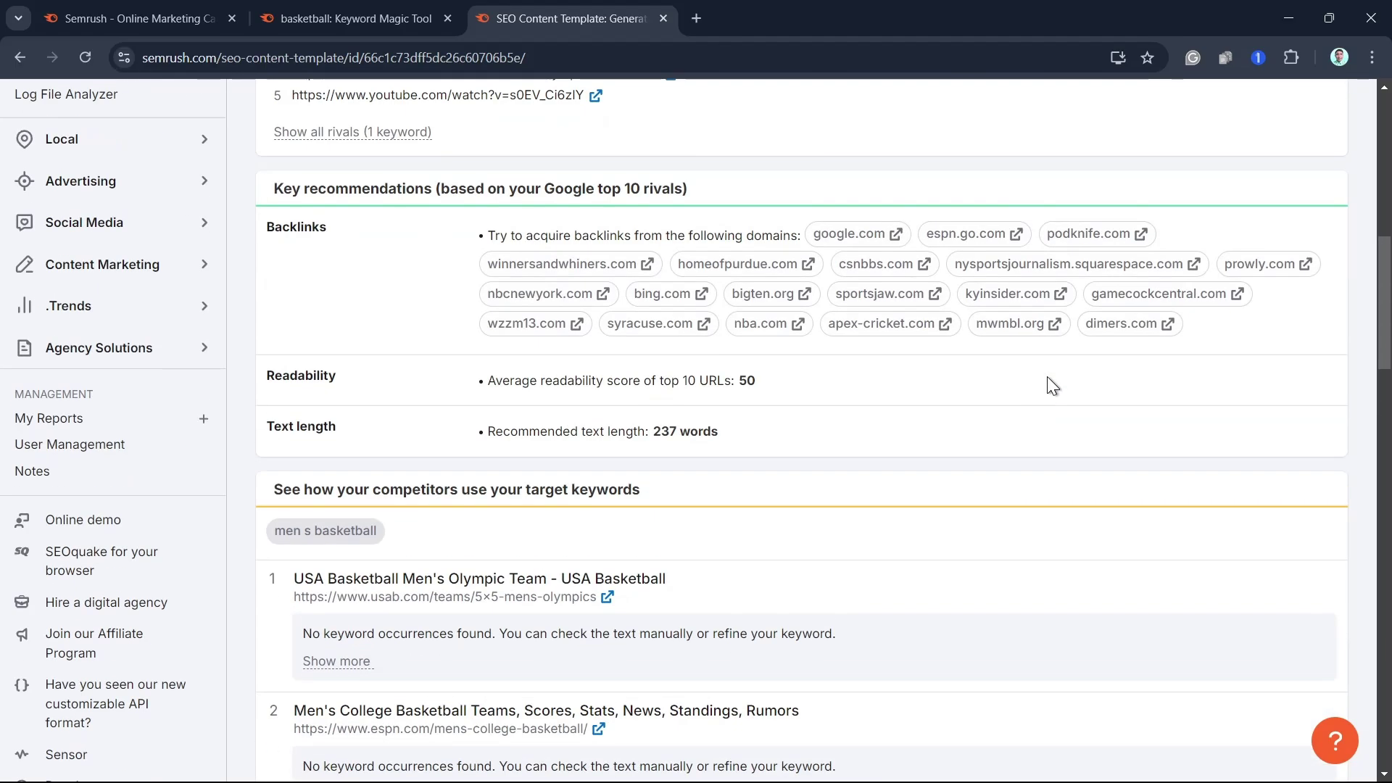
pyautogui.scroll(4, 1047, 376)
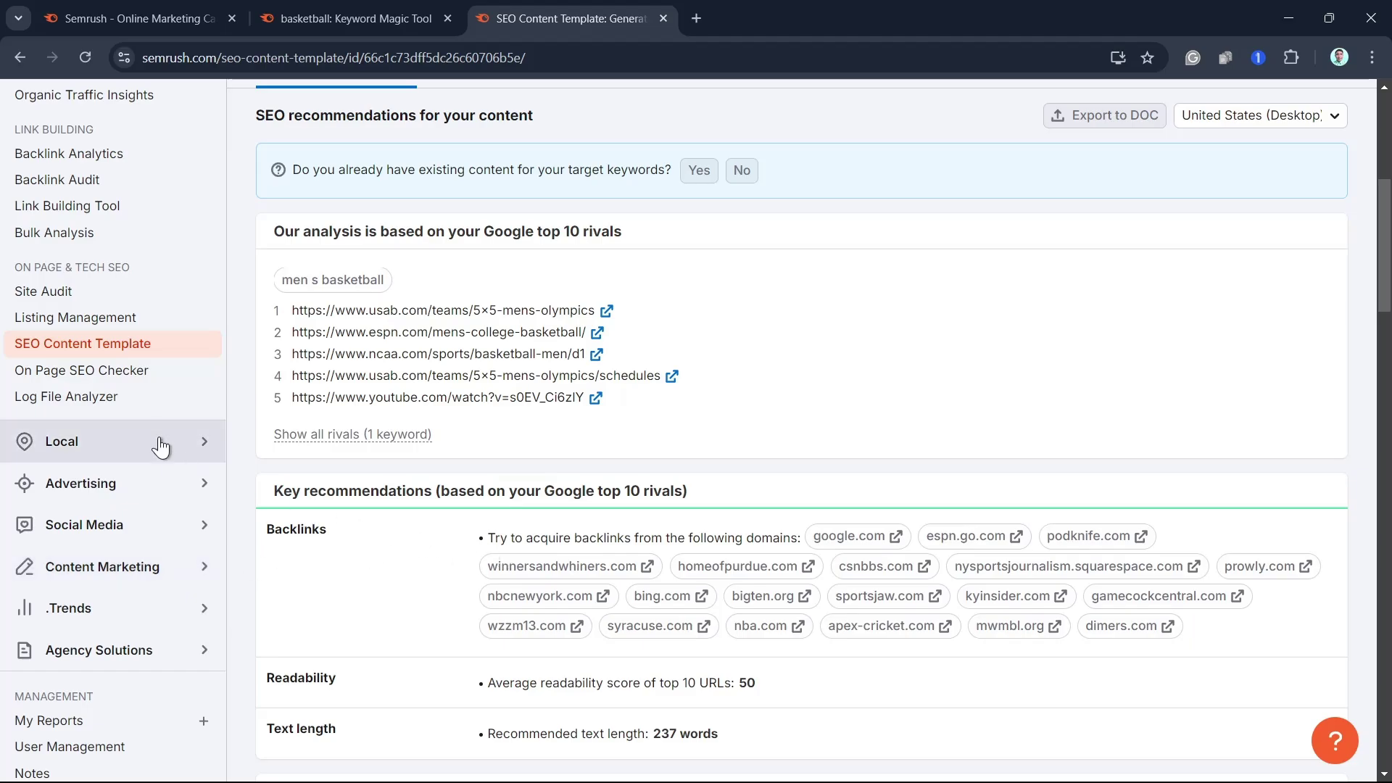
pyautogui.click(135, 382)
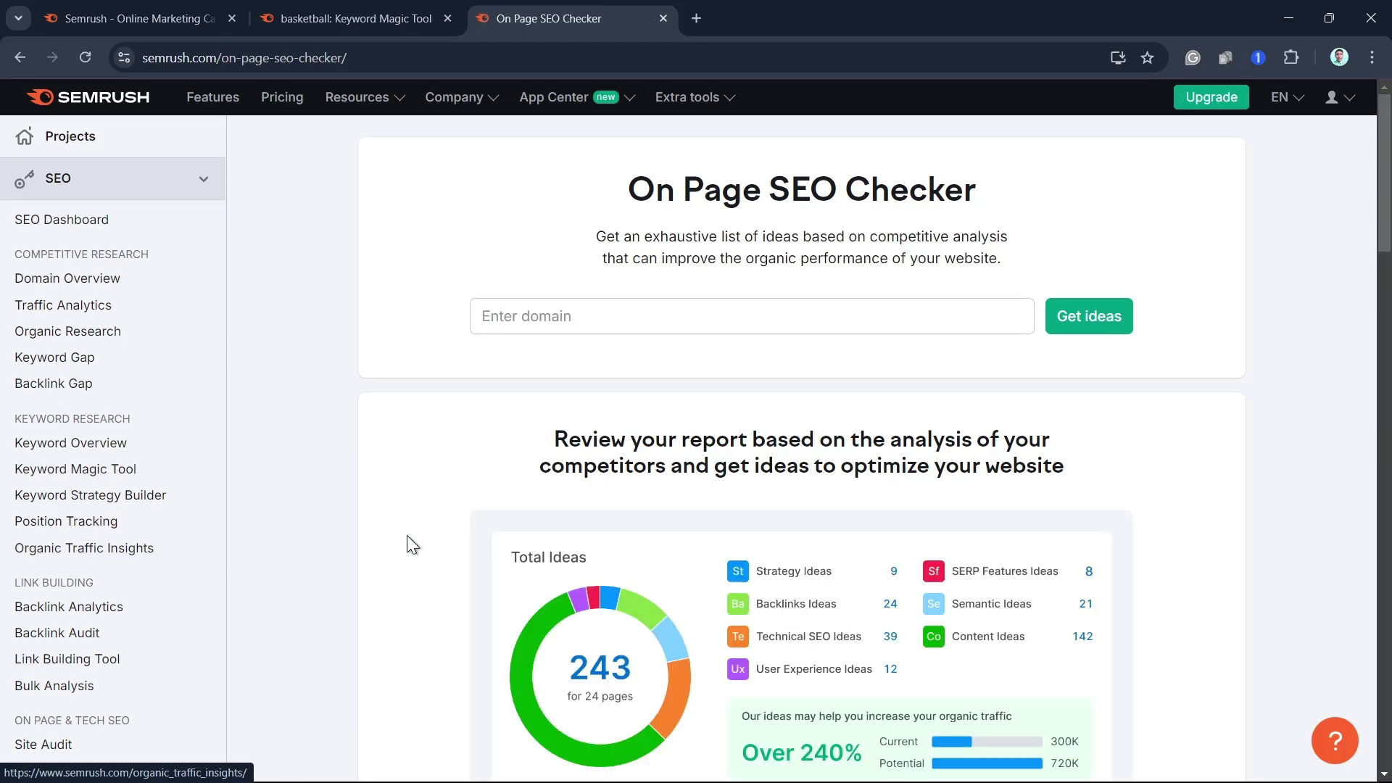
# Scroll through the On Page SEO Checker landing page and its sample report of 243 ideas for 24 pages
pyautogui.scroll(-5, 1199, 598)
pyautogui.scroll(5, 1199, 598)
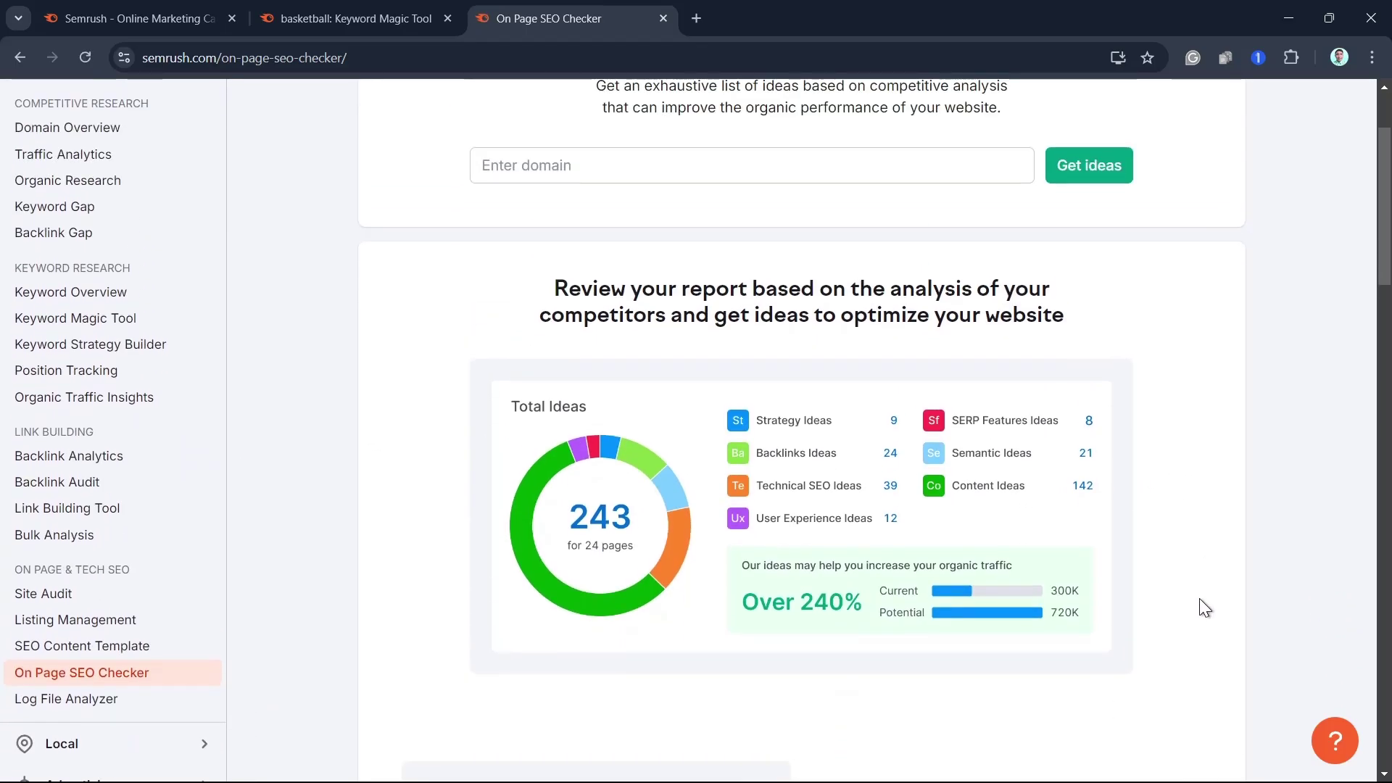
pyautogui.scroll(-15, 1199, 598)
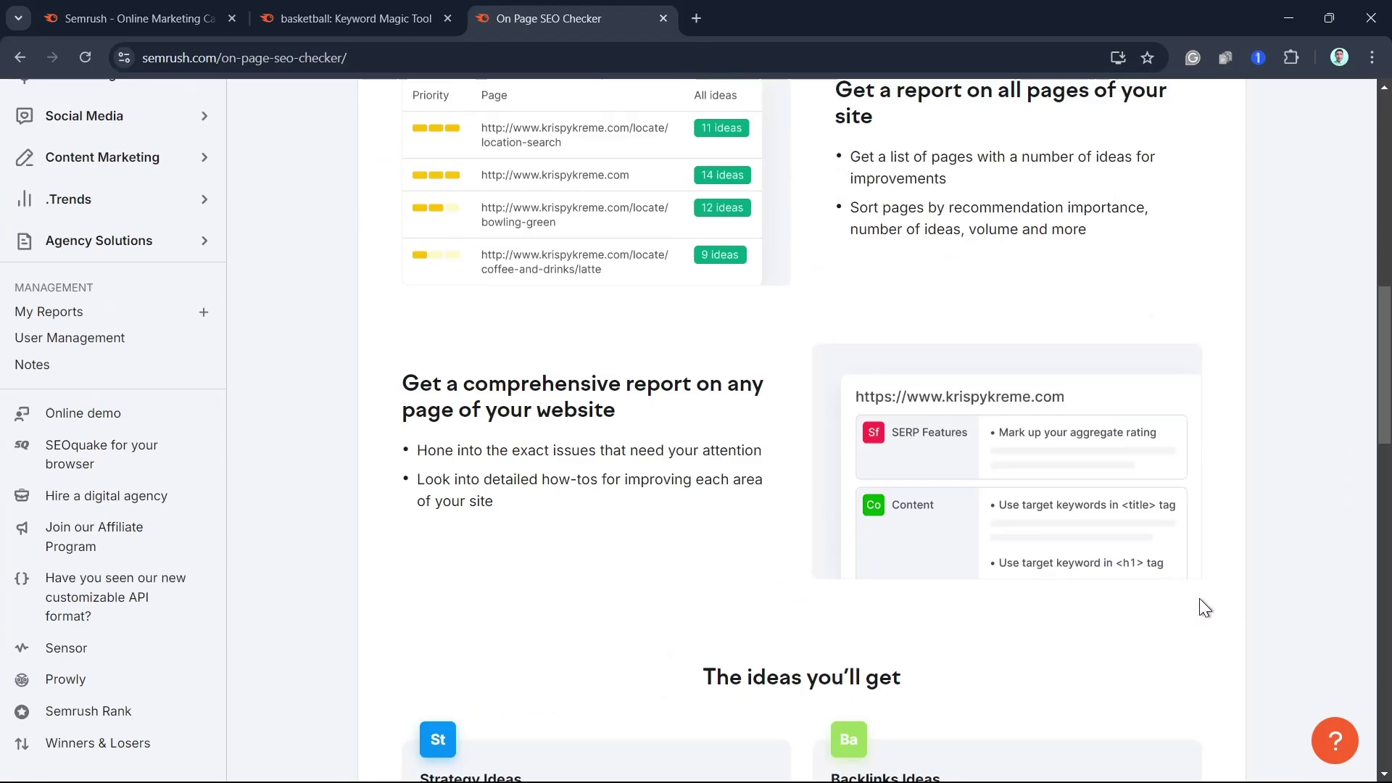
pyautogui.scroll(-7, 1199, 598)
pyautogui.scroll(11, 1199, 598)
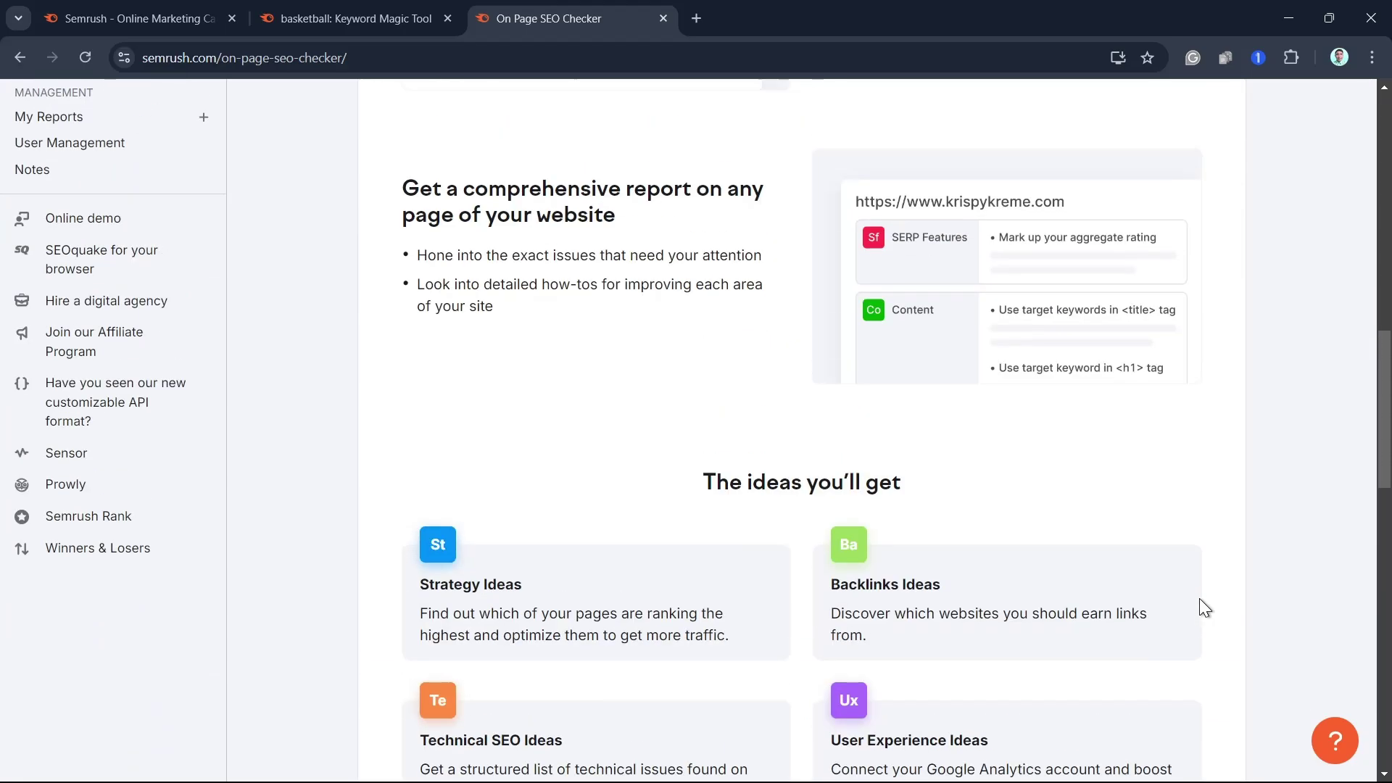
pyautogui.scroll(2, 1199, 598)
pyautogui.scroll(9, 1199, 598)
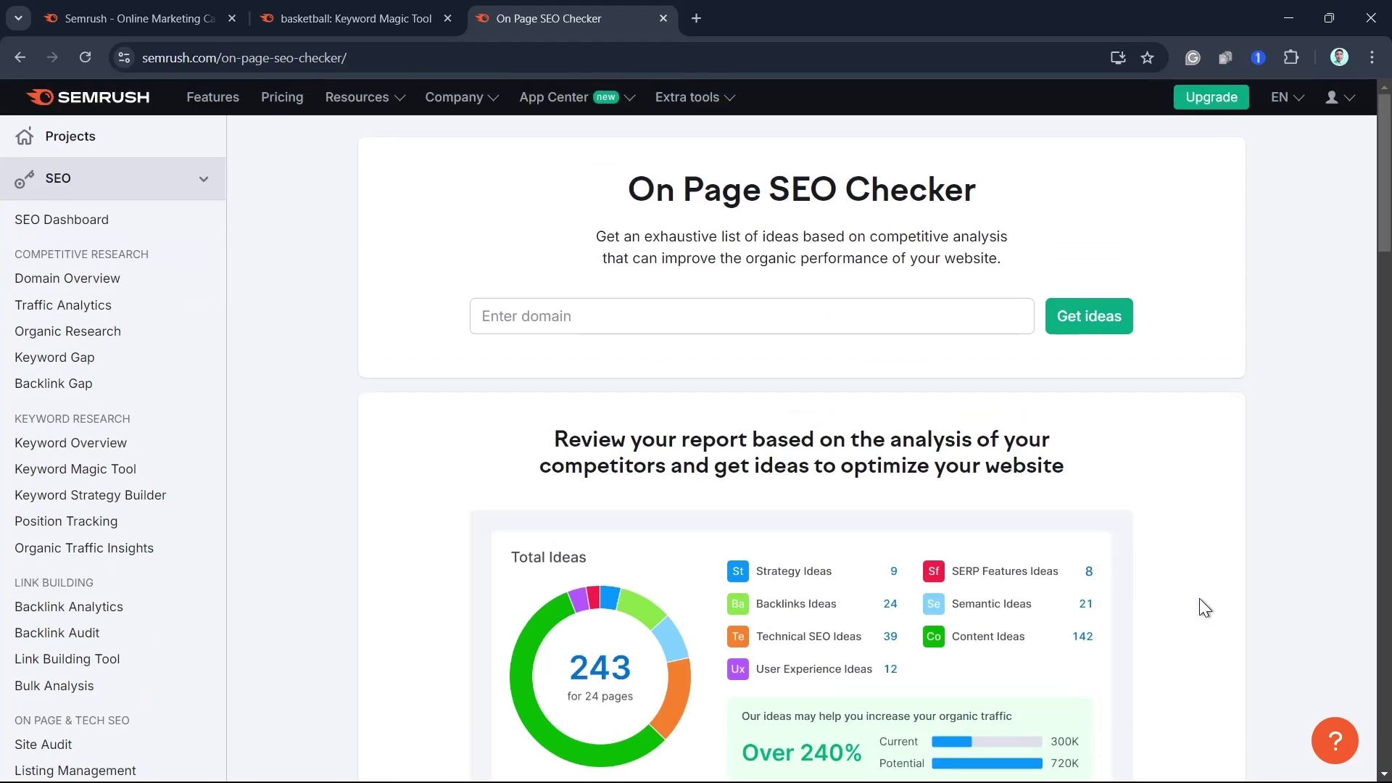
pyautogui.scroll(-8, 78, 609)
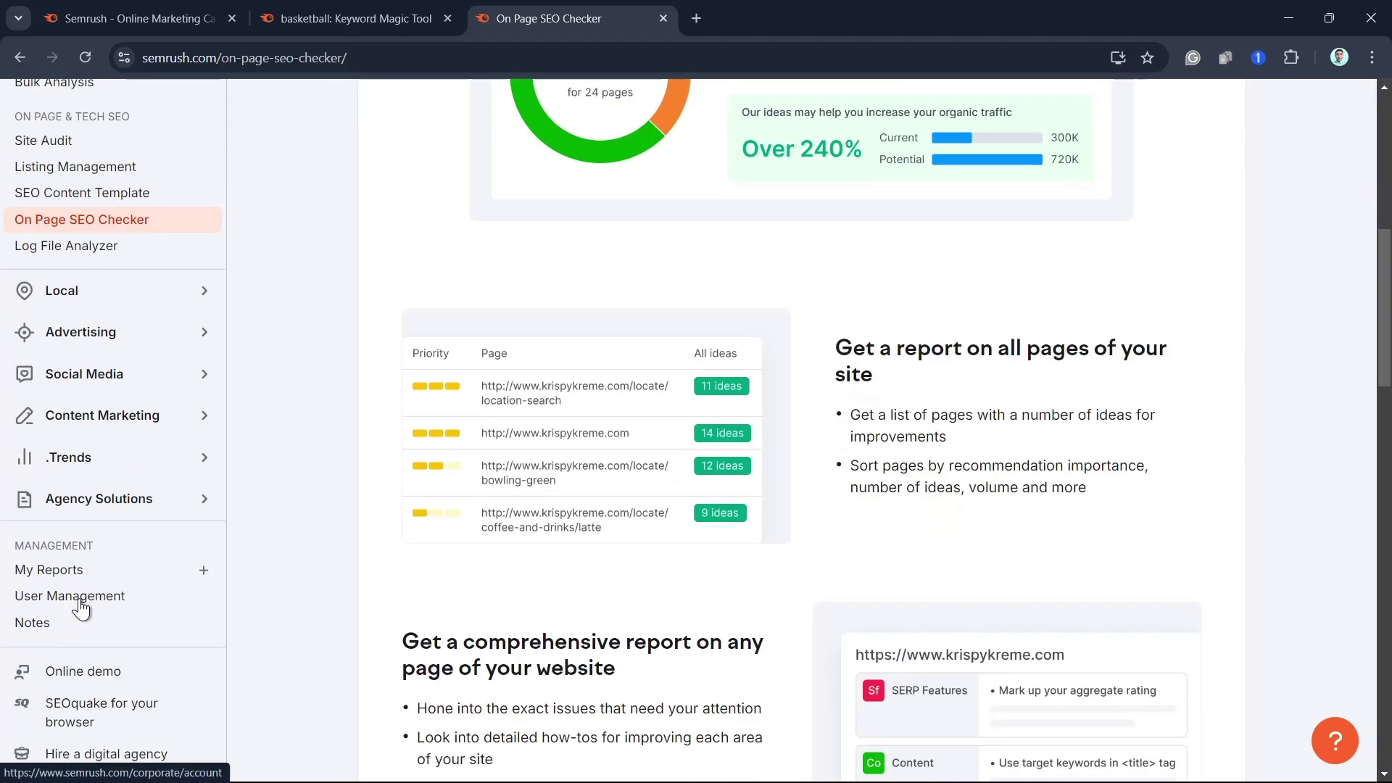
pyautogui.scroll(4, 82, 605)
pyautogui.scroll(-14, 1090, 506)
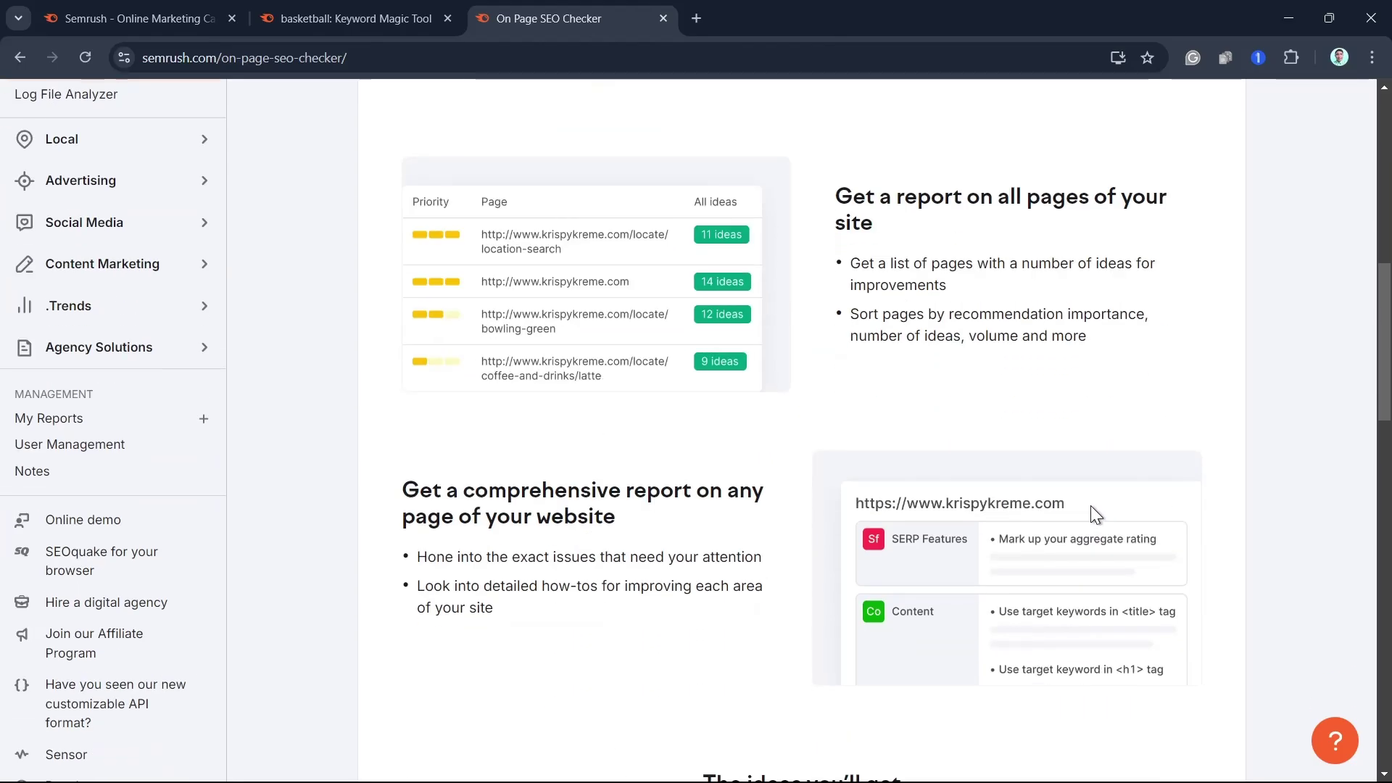
pyautogui.scroll(-8, 1090, 506)
pyautogui.scroll(8, 1090, 506)
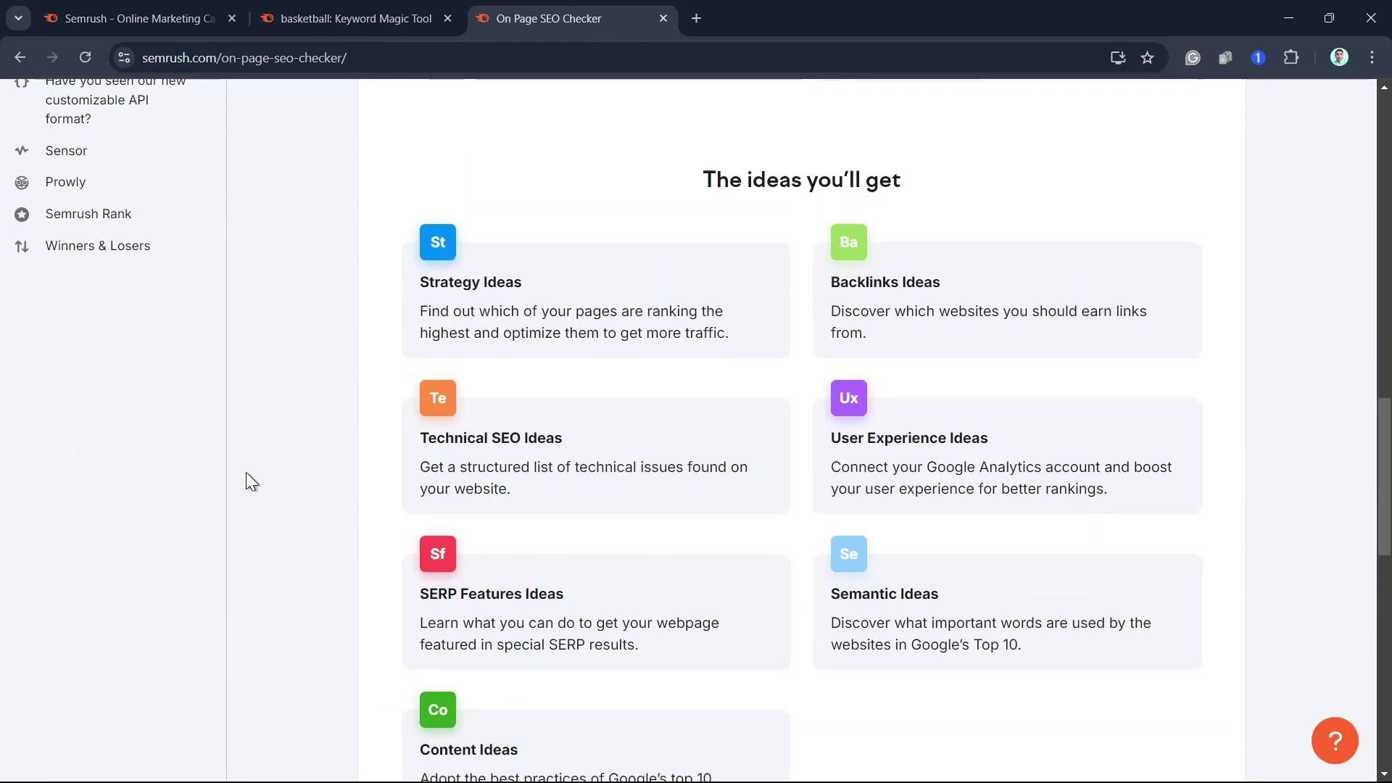
pyautogui.scroll(4, 192, 447)
pyautogui.scroll(10, 192, 447)
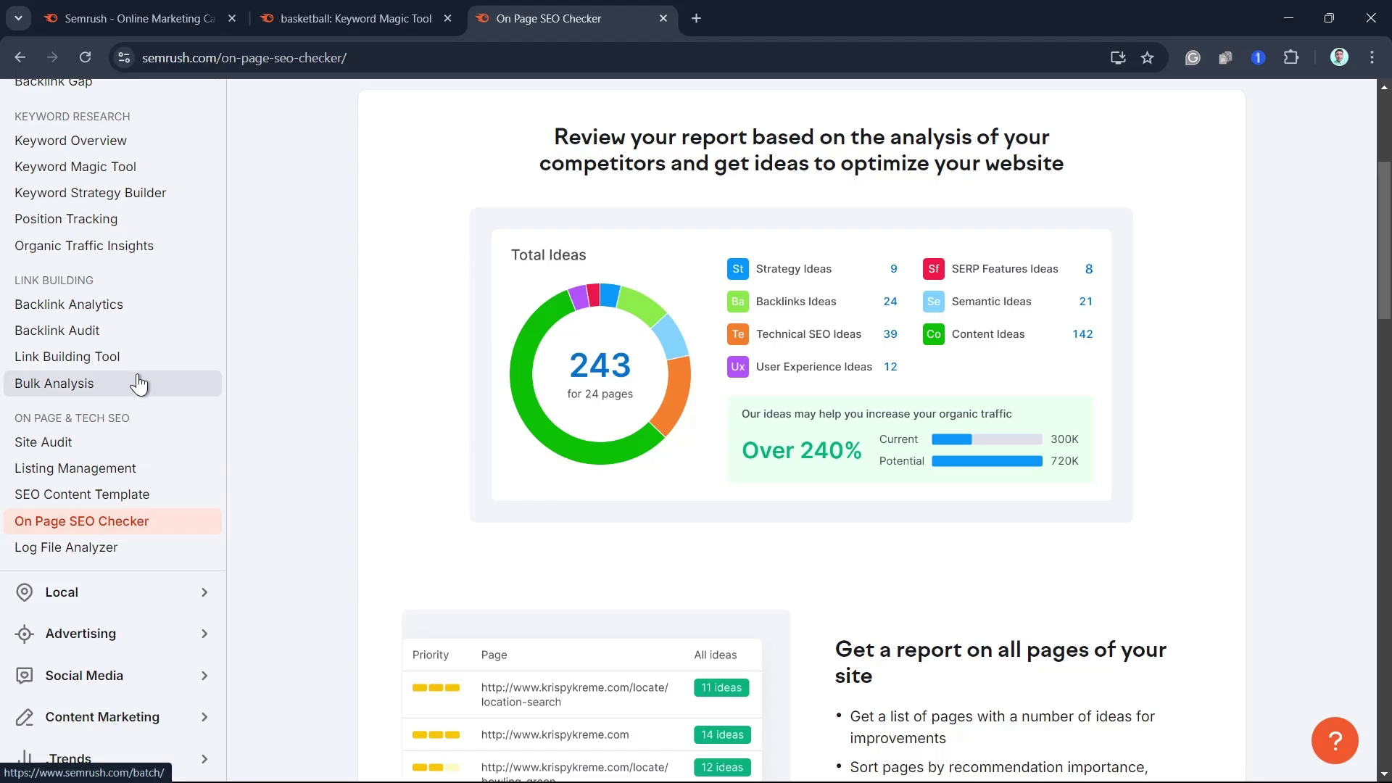
pyautogui.scroll(-2, 138, 398)
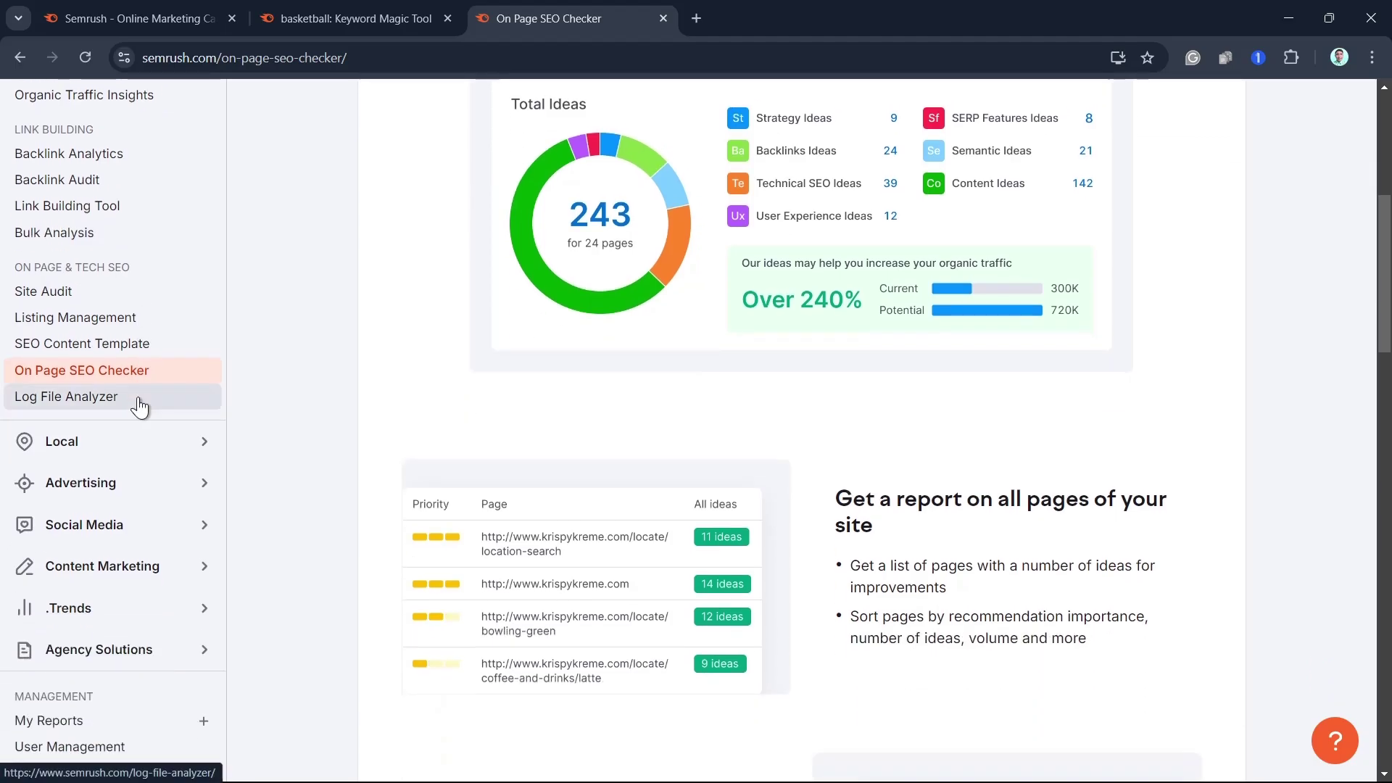
pyautogui.scroll(4, 139, 406)
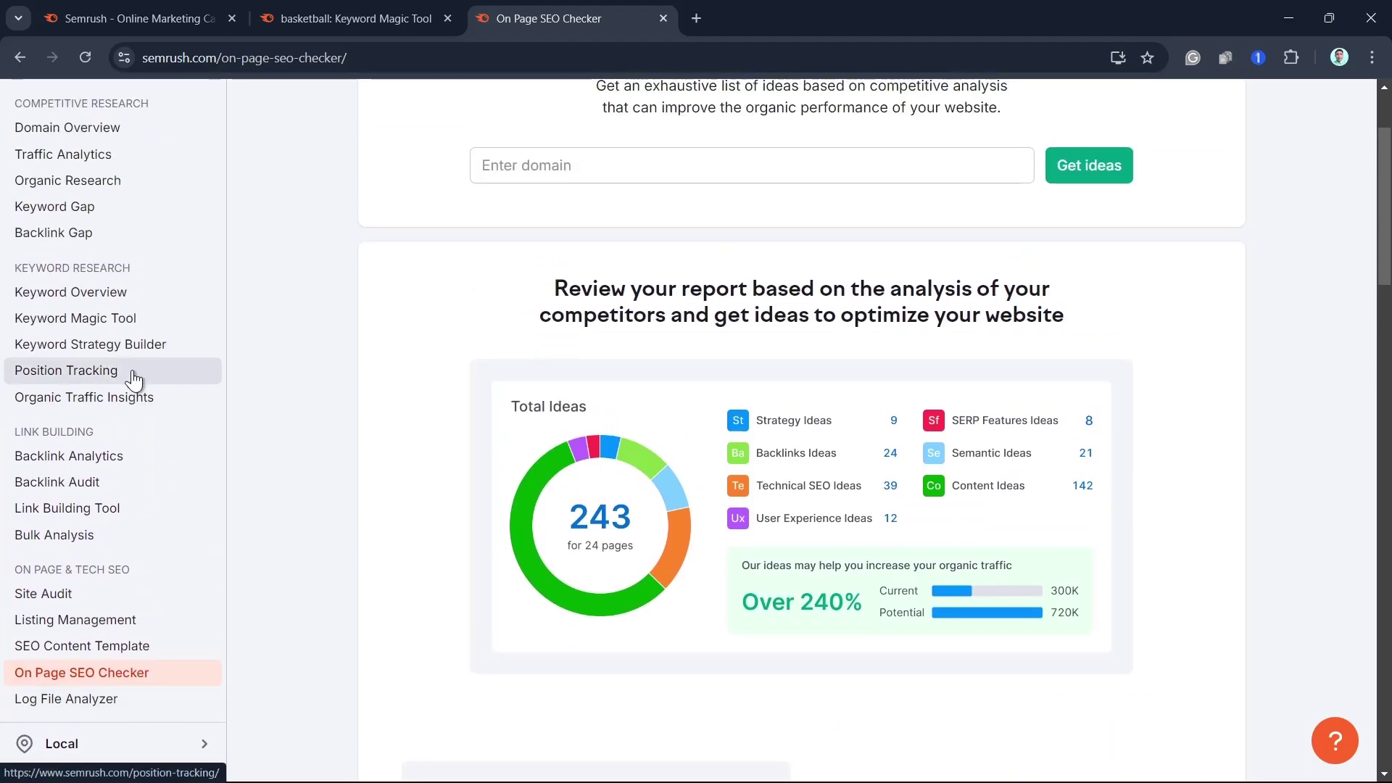
# Stop briefly at Position Tracking, then open Organic Traffic Insights with its empty domain field
pyautogui.click(134, 377)
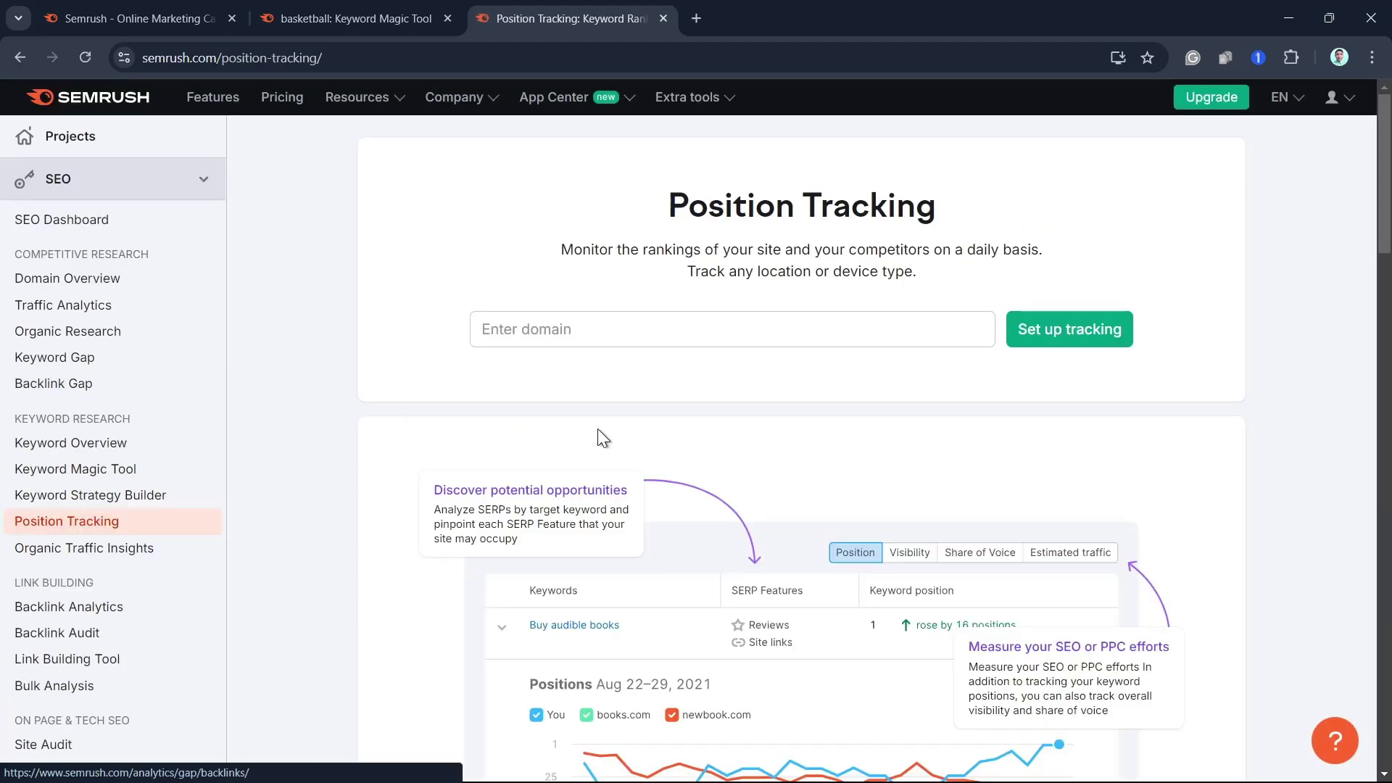
pyautogui.click(139, 548)
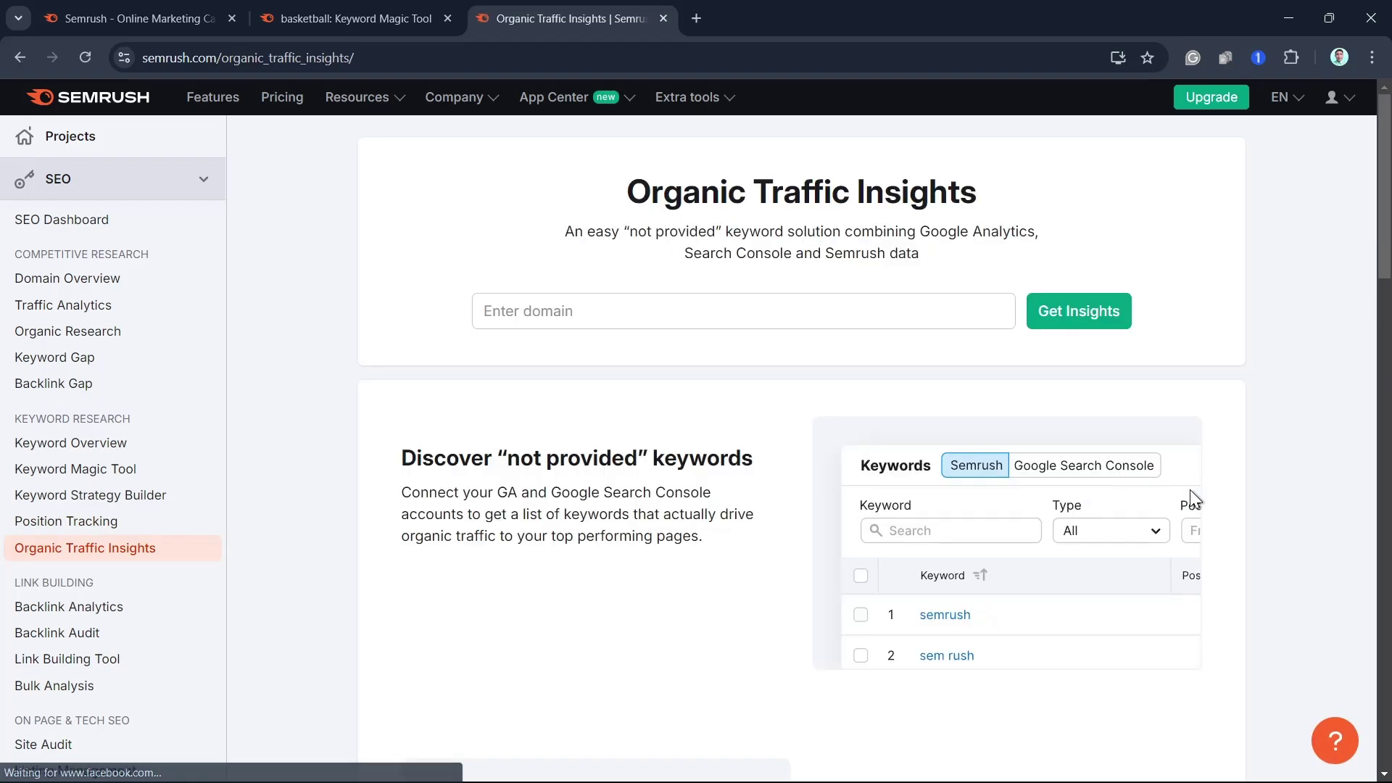
pyautogui.scroll(-6, 1187, 490)
pyautogui.scroll(6, 1186, 489)
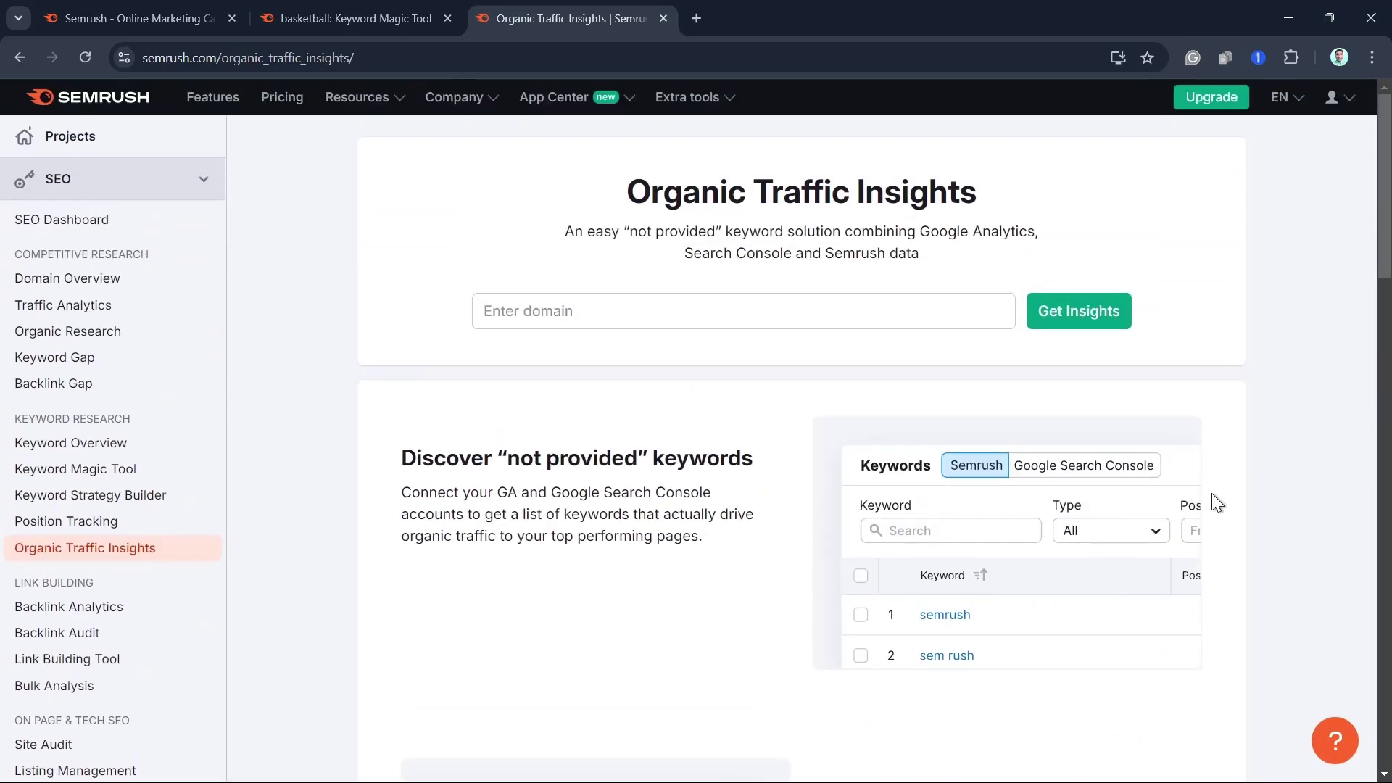
# Return to the 'Semrush - Online Marketing' home tab and browse down through its testimonials and back up
pyautogui.click(167, 19)
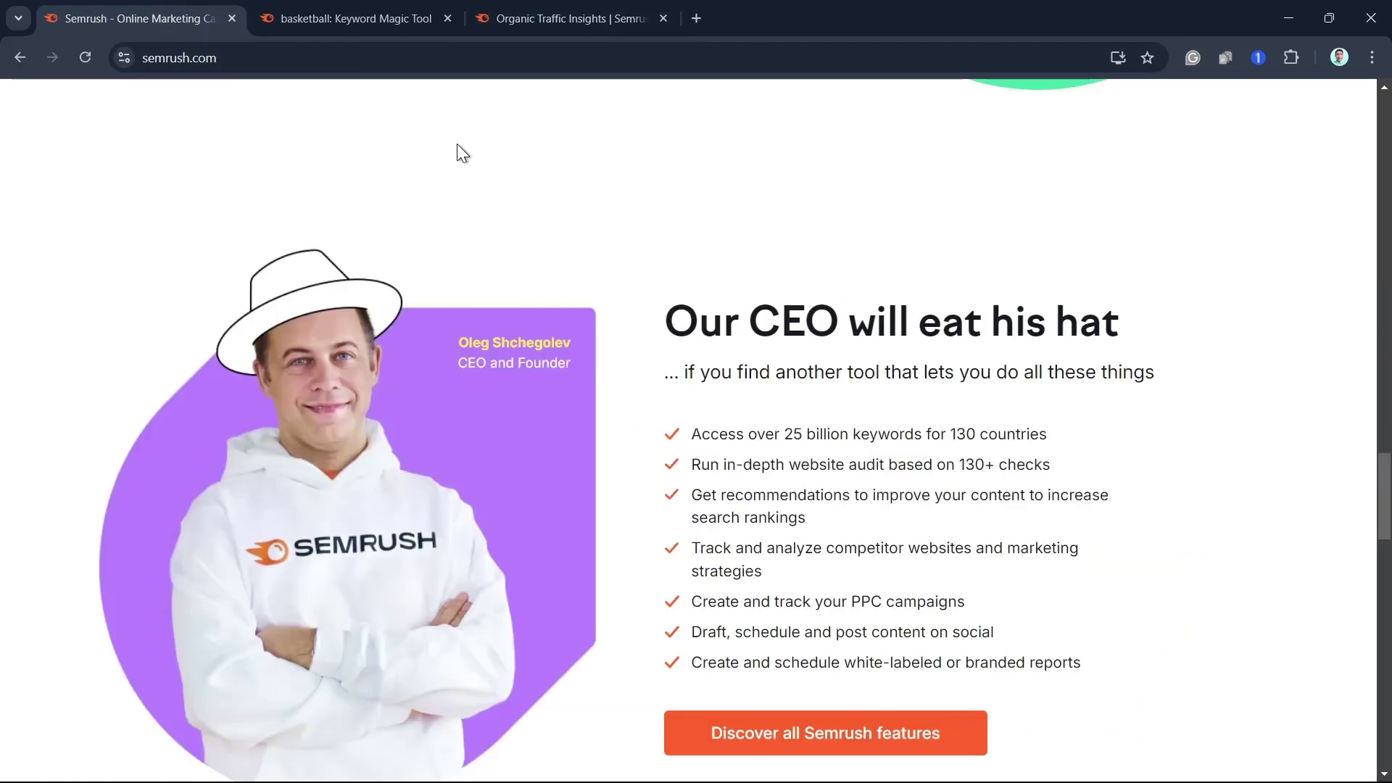
pyautogui.scroll(-15, 976, 536)
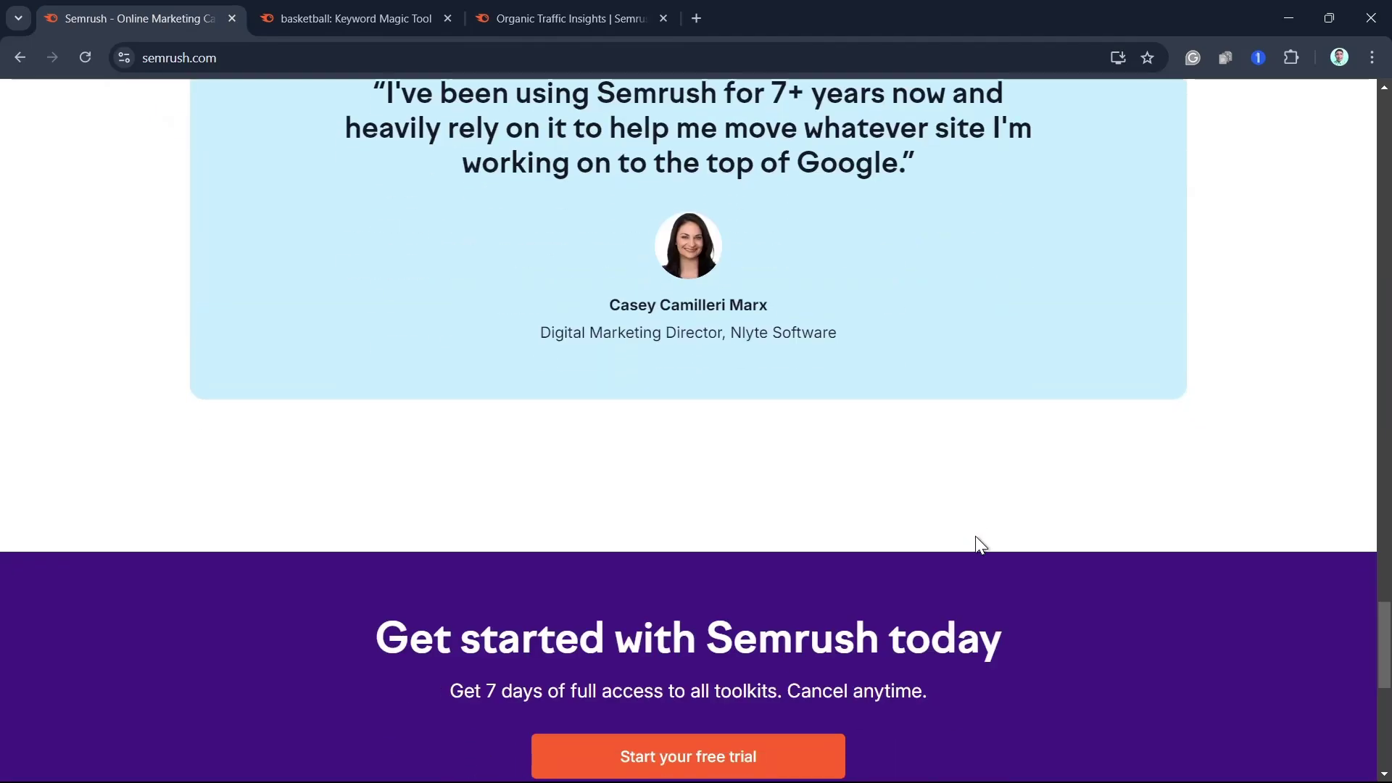
pyautogui.scroll(-9, 976, 536)
pyautogui.scroll(20, 976, 537)
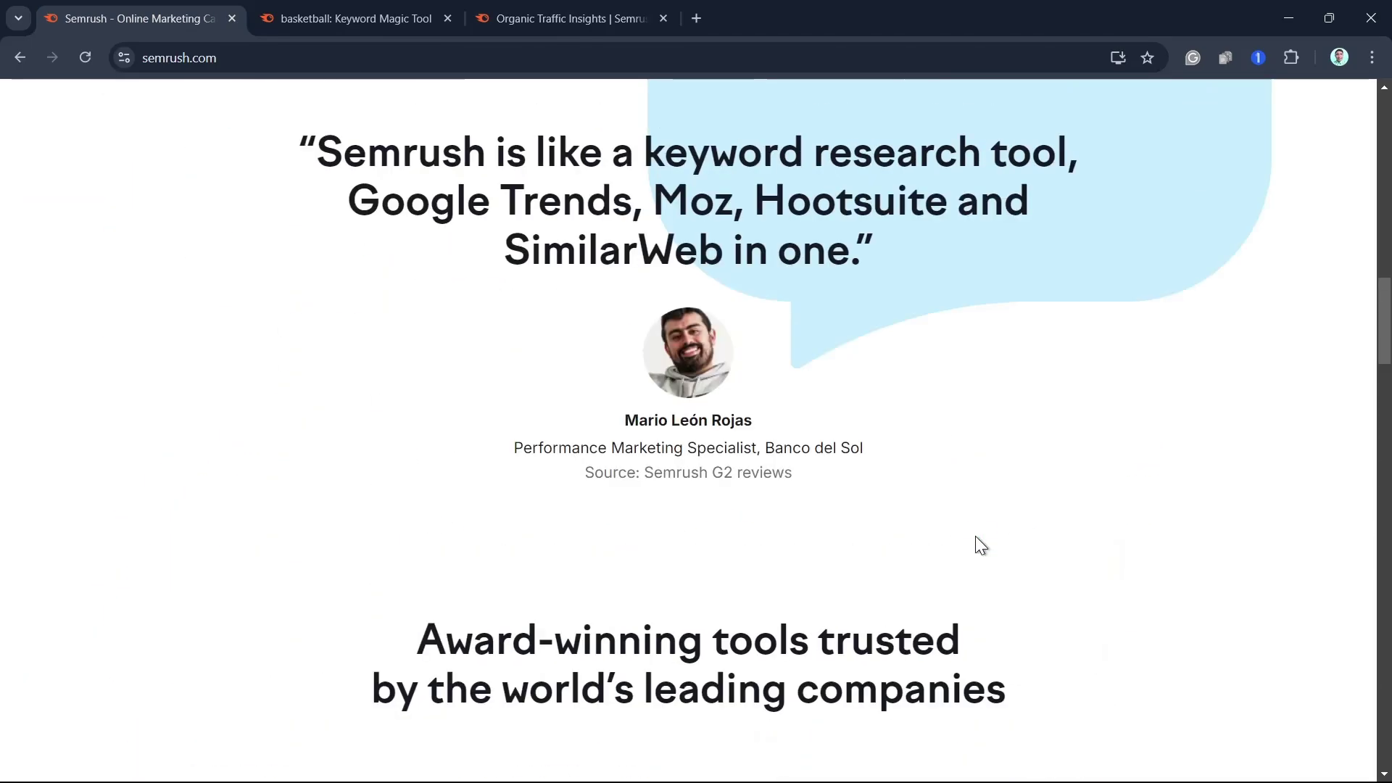